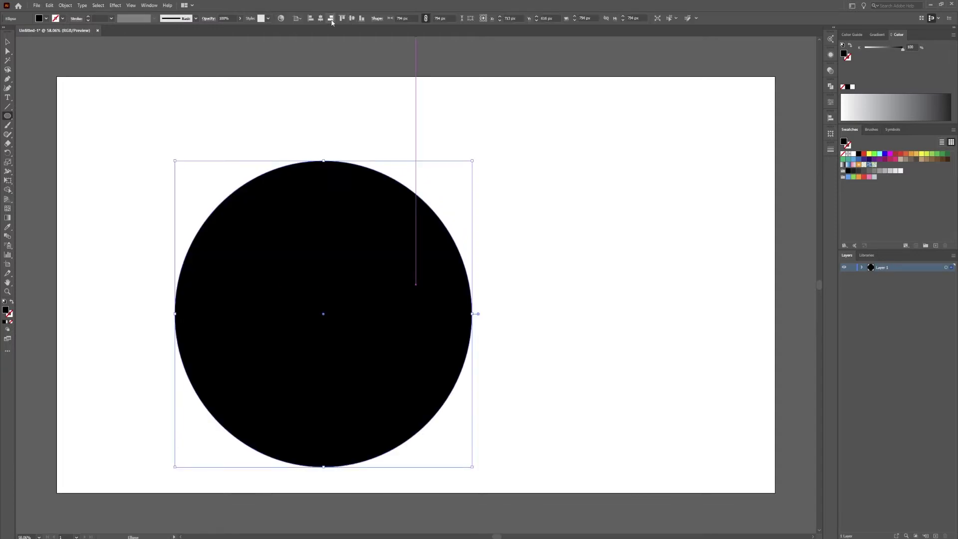
Center the black circle horizontally and vertically on the artboard and deselect it
click(320, 19)
click(352, 18)
key(v)
click(197, 135)
Duplicate the circle in place and scale the copy from its center down to about 562 px
click(391, 253)
key(a)
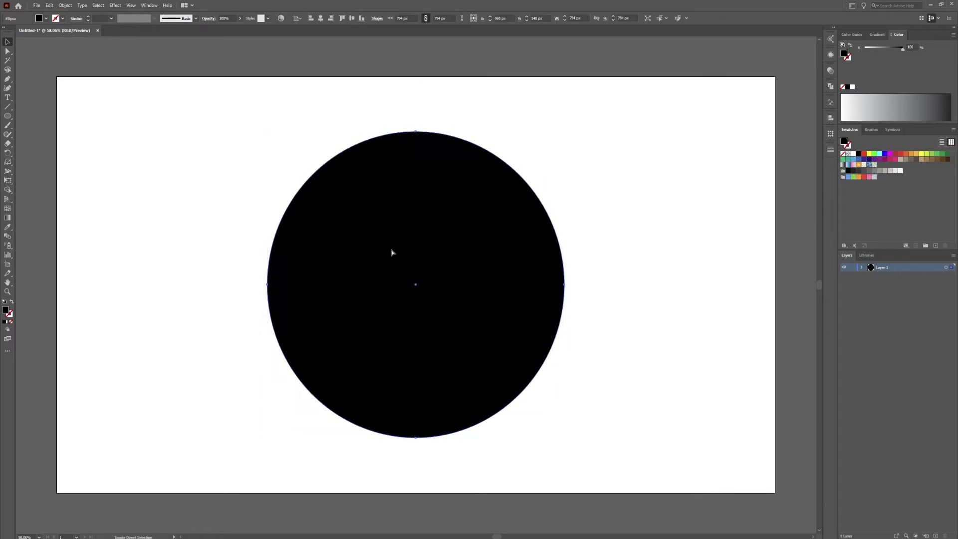
key(v)
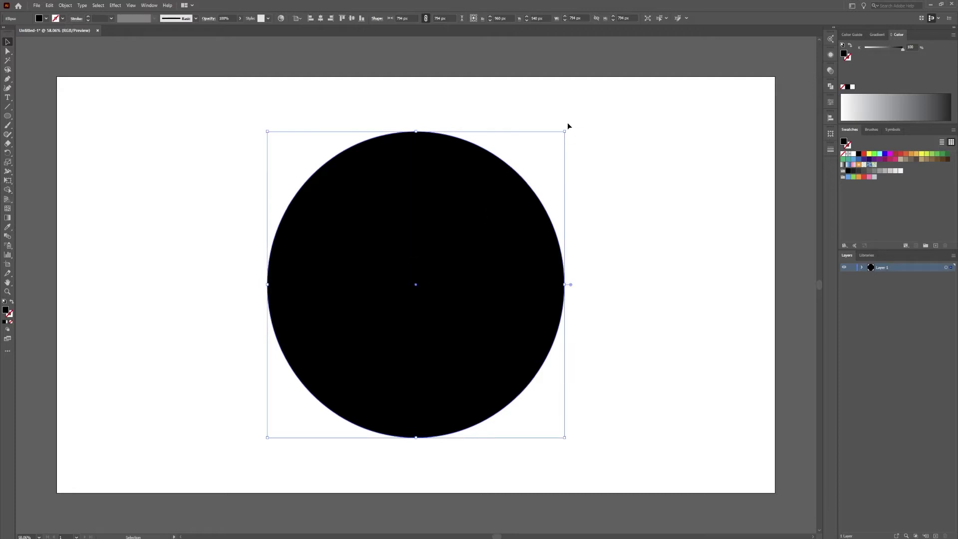
drag(567, 130, 522, 158)
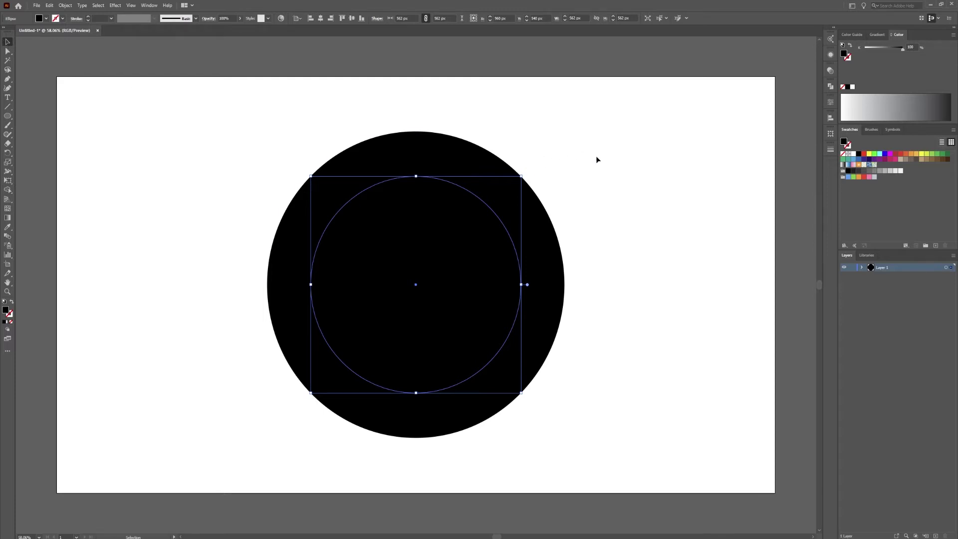
Select both circles and cut the inner one out with Pathfinder Exclude to form a ring
drag(353, 260, 184, 469)
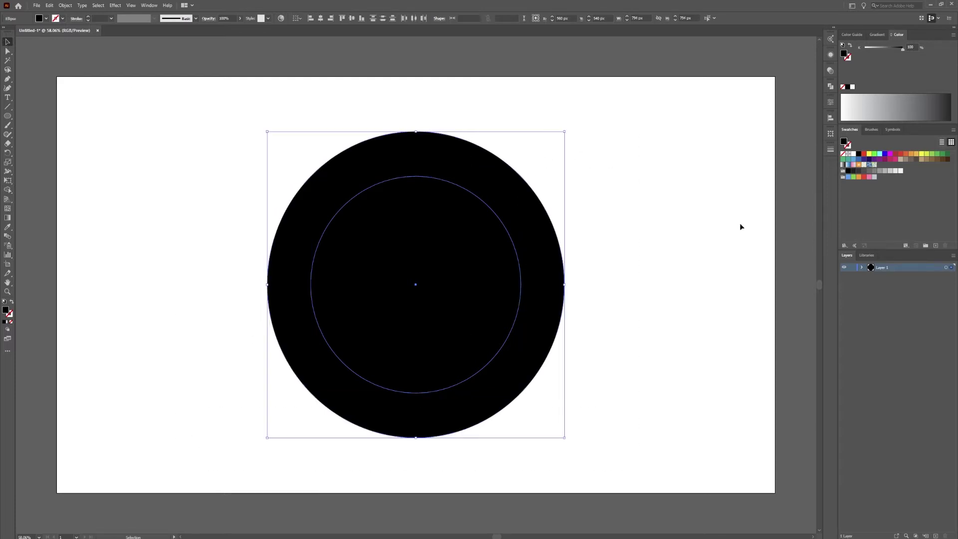
click(831, 87)
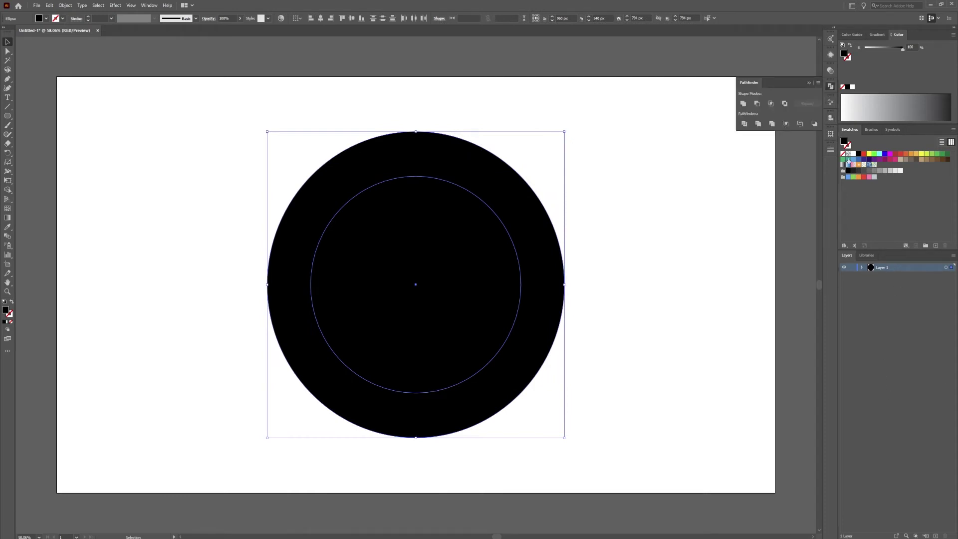
click(150, 5)
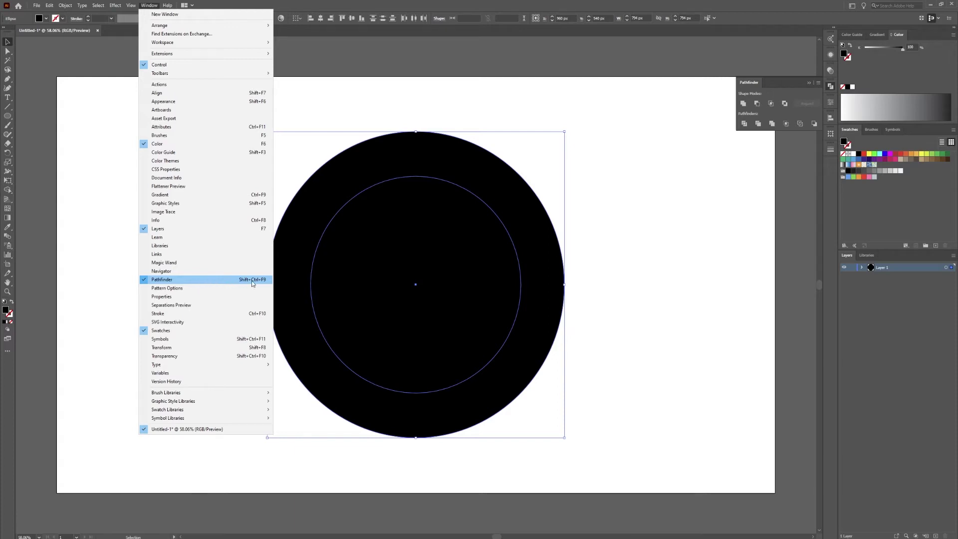
click(786, 103)
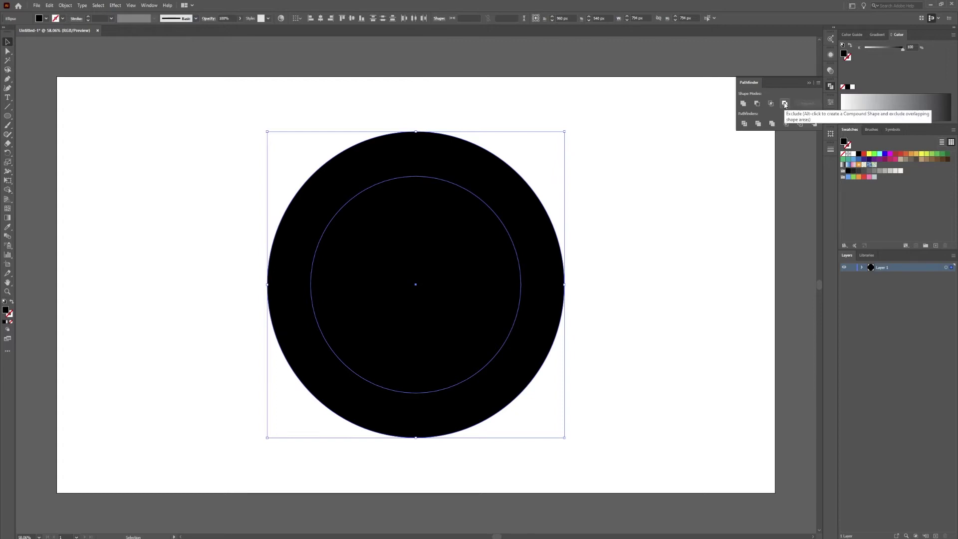
click(785, 104)
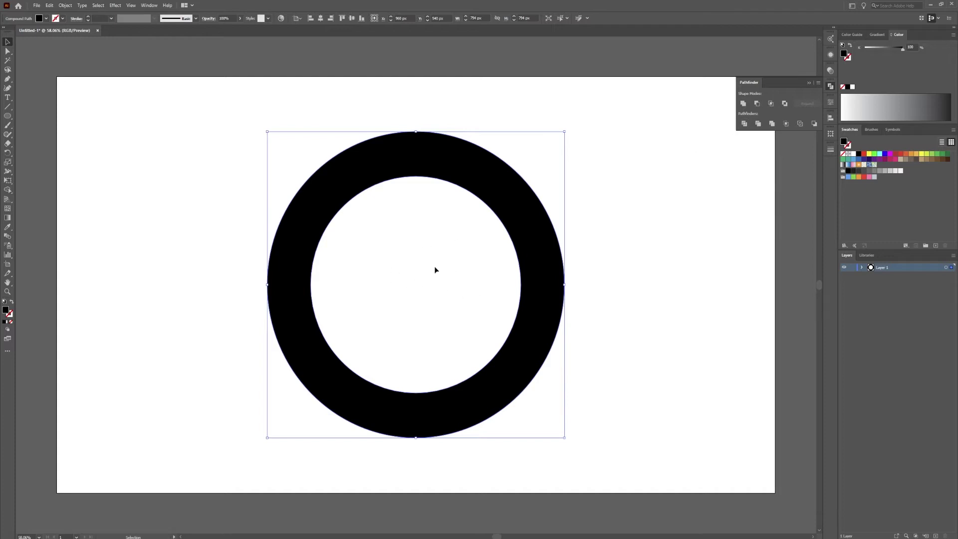
Draw two straight cutting lines across the ring, one diagonal at its upper right and one at its lower right
click(616, 170)
click(8, 106)
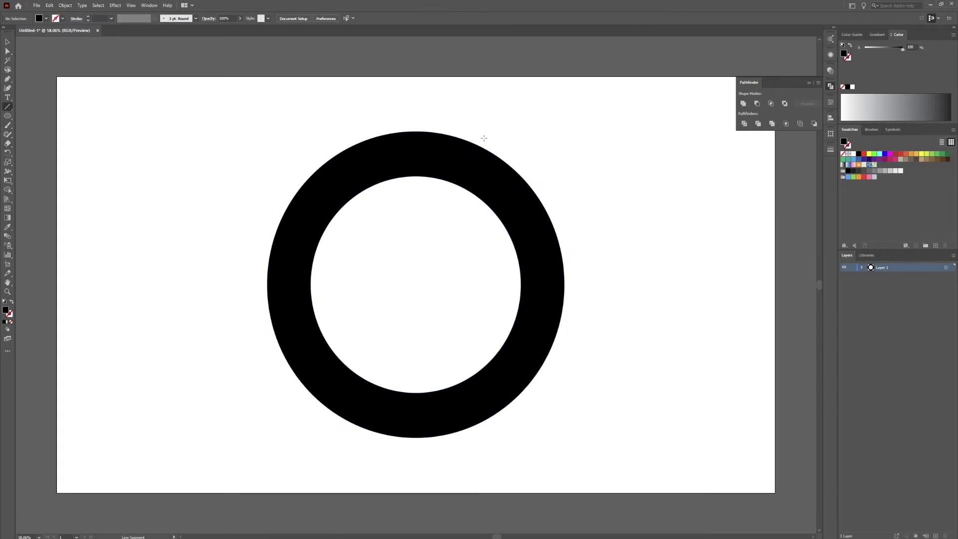
drag(521, 145, 446, 220)
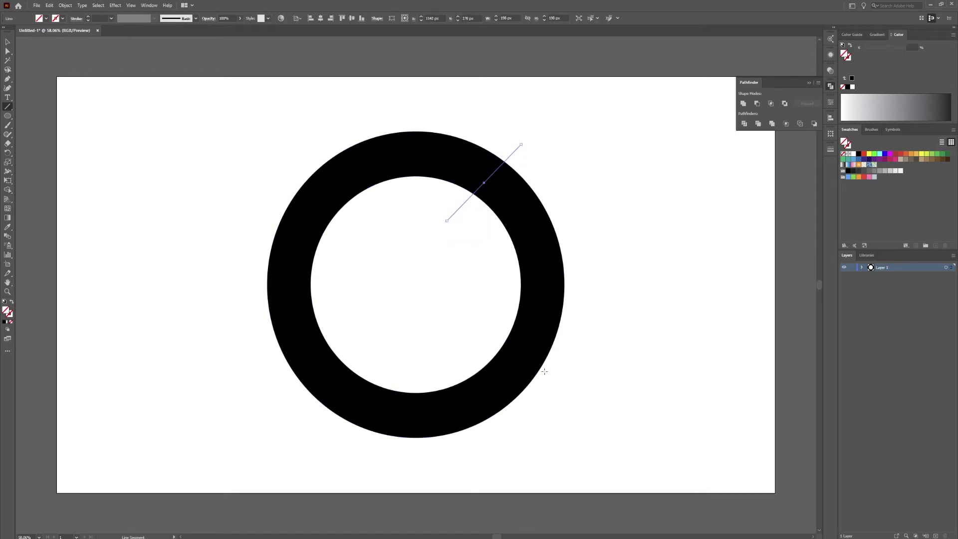
drag(549, 368, 492, 333)
Split the ring along the two lines with Pathfinder Divide, ungroup the result and deselect it
key(v)
drag(627, 136, 126, 483)
click(745, 124)
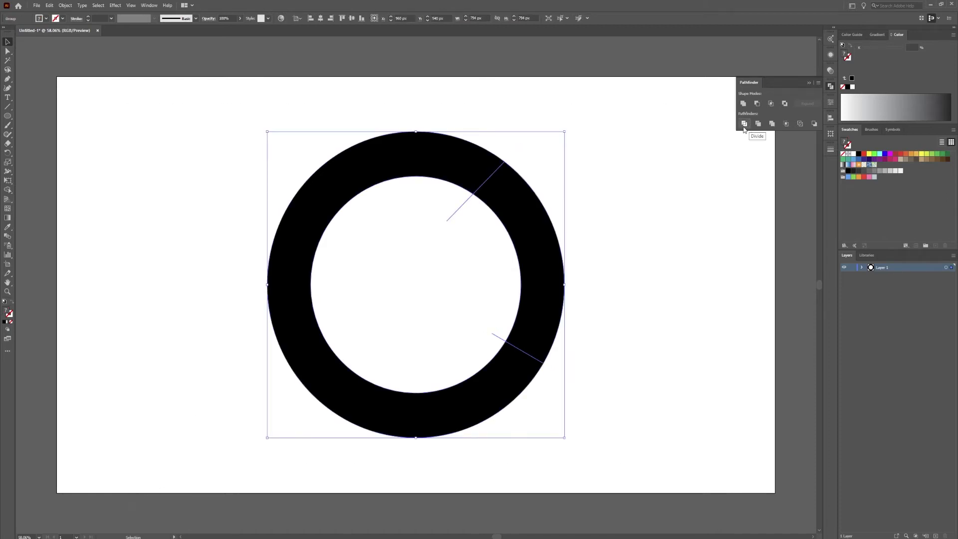
right_click(519, 203)
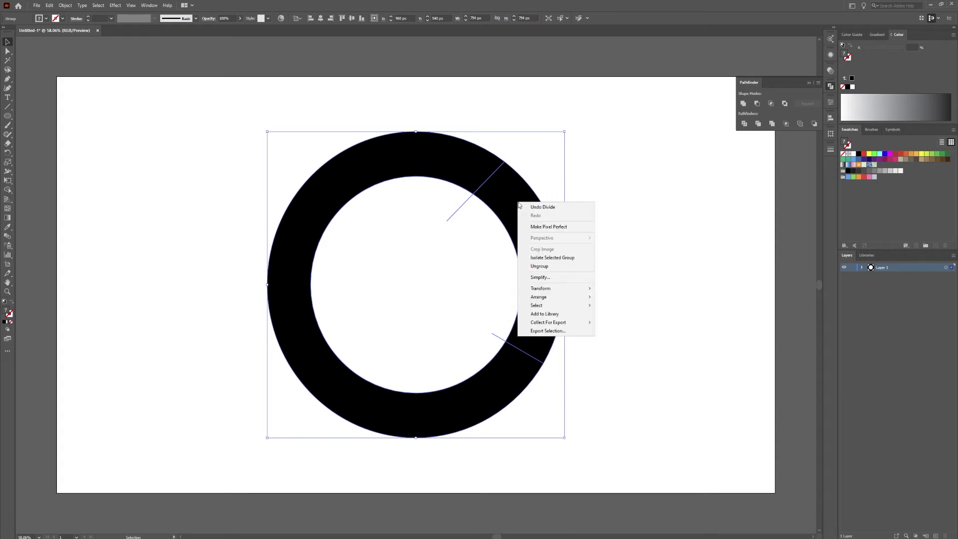
click(539, 267)
click(598, 226)
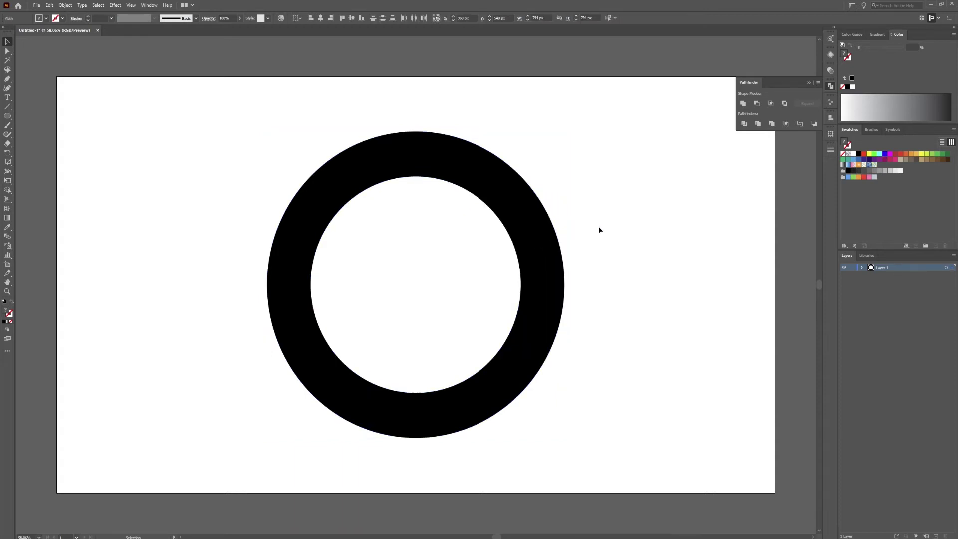
Delete the ring segment between the cuts and the leftover unfilled inner paths, leaving a C shape
drag(580, 210, 530, 248)
key(Delete)
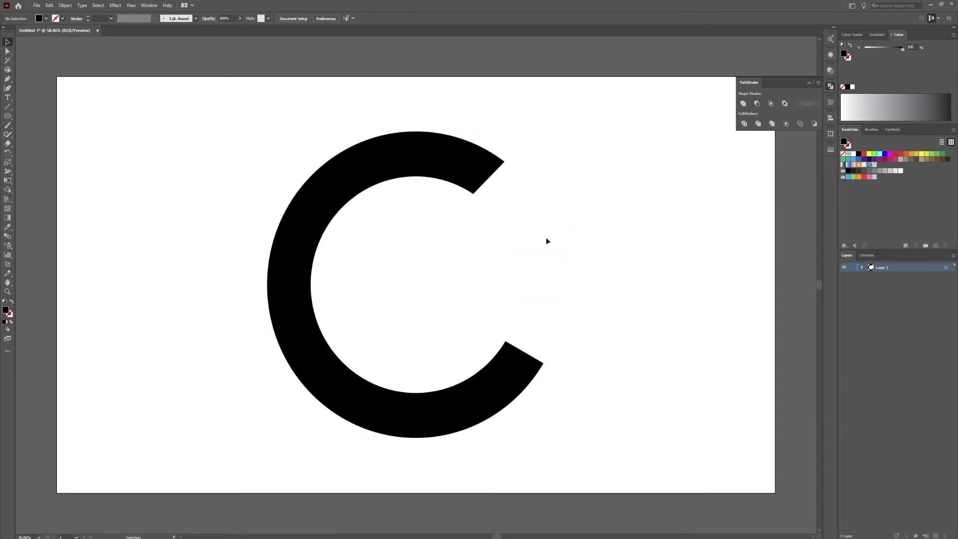
drag(389, 295, 389, 296)
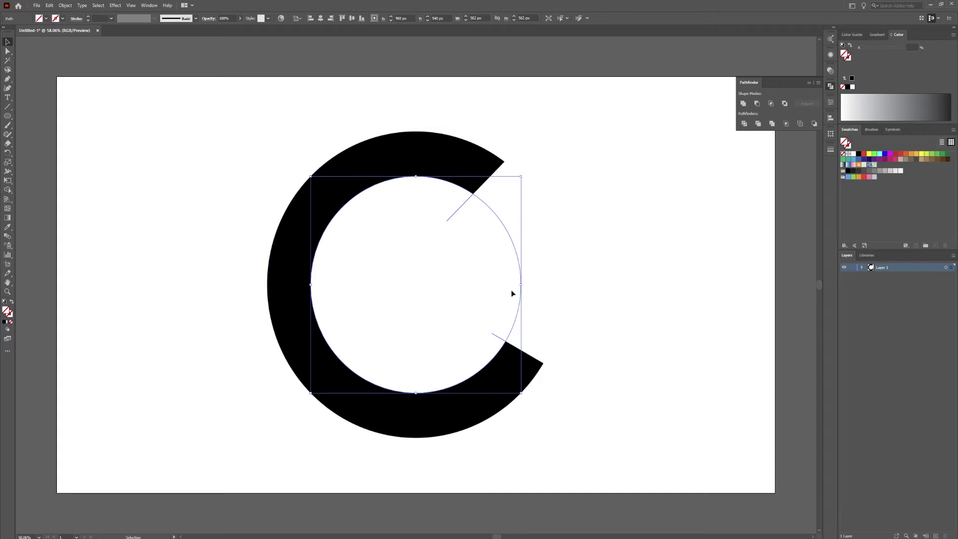
click(509, 263)
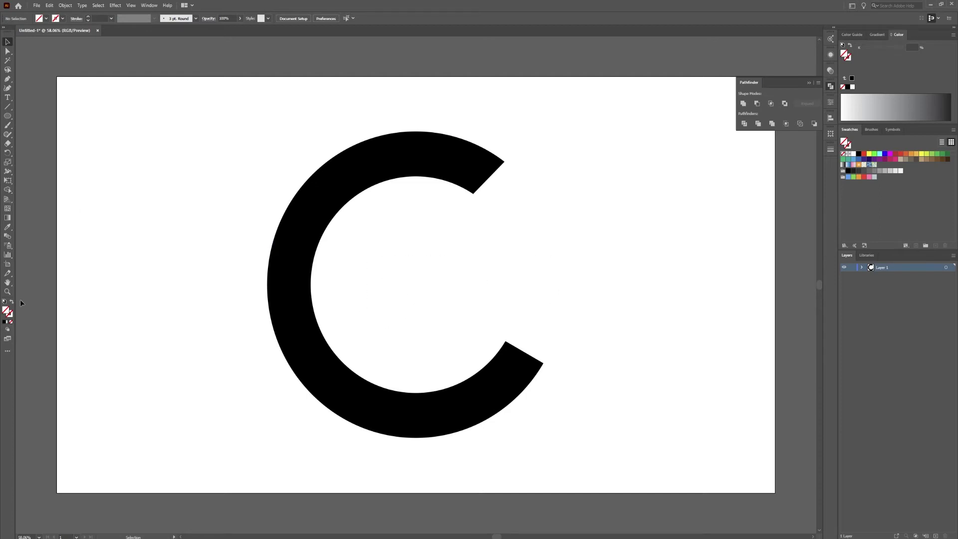
Fill the C shape with pure red (FF0000) and deselect it
click(302, 253)
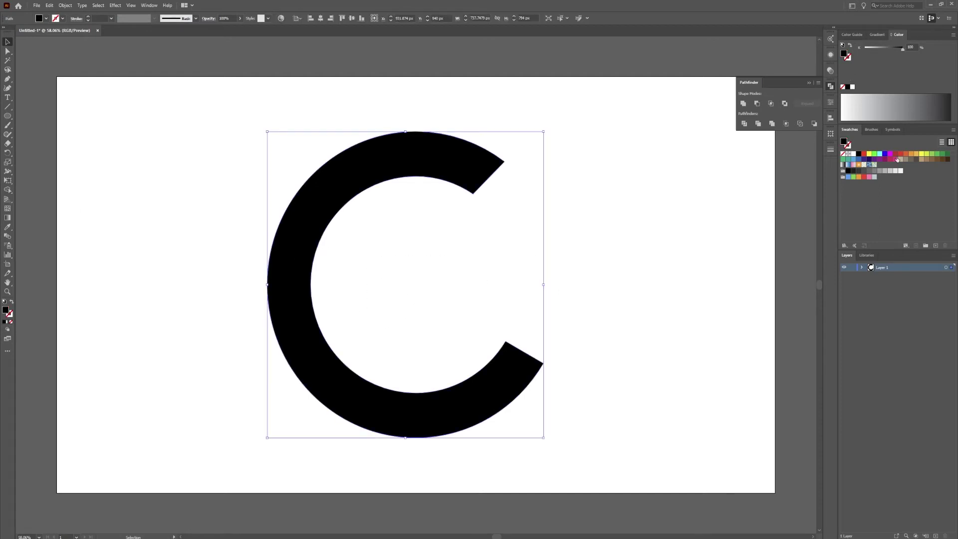
click(865, 155)
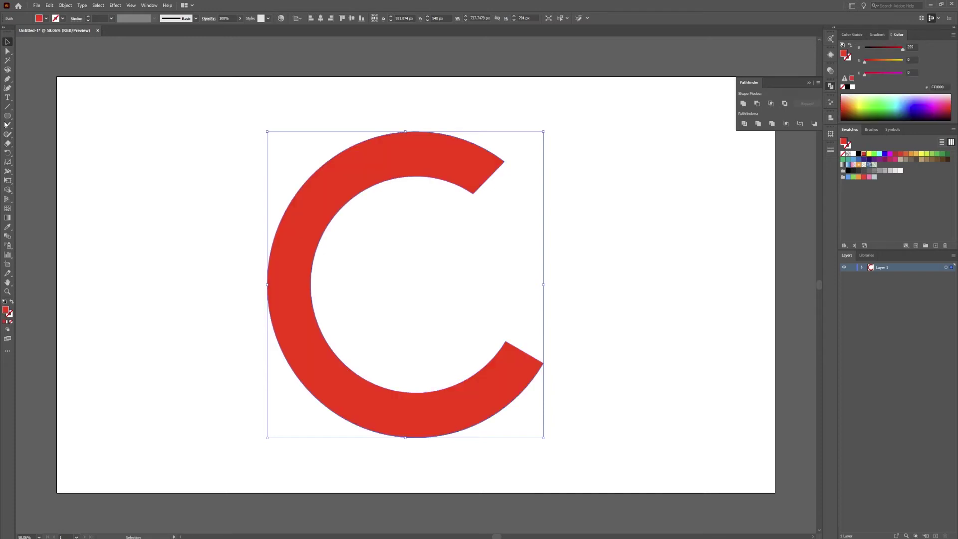
click(7, 79)
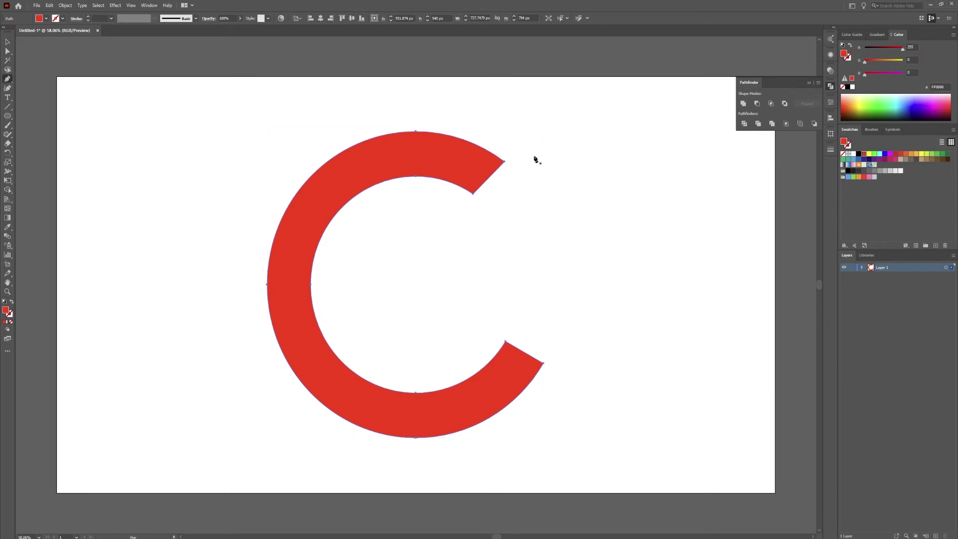
key(v)
key(ctrl+shift+a)
Draw a curved path with the Pen tool from the C's upper outer tip to its upper-left inner edge
key(p)
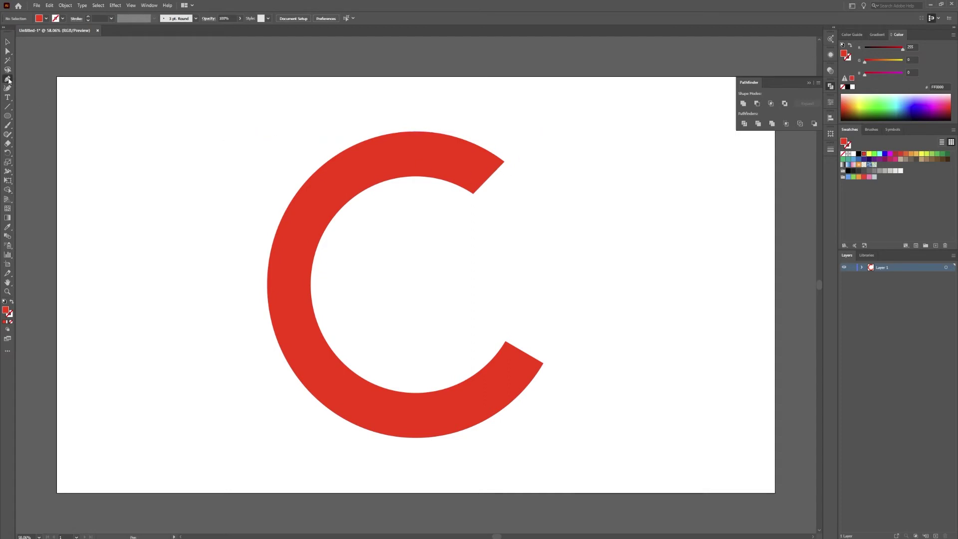
click(504, 161)
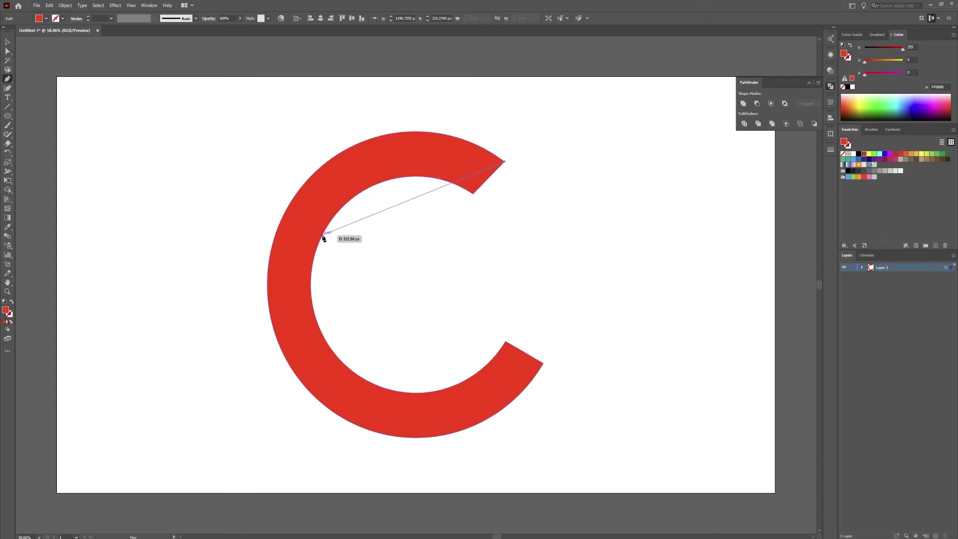
drag(323, 234, 282, 327)
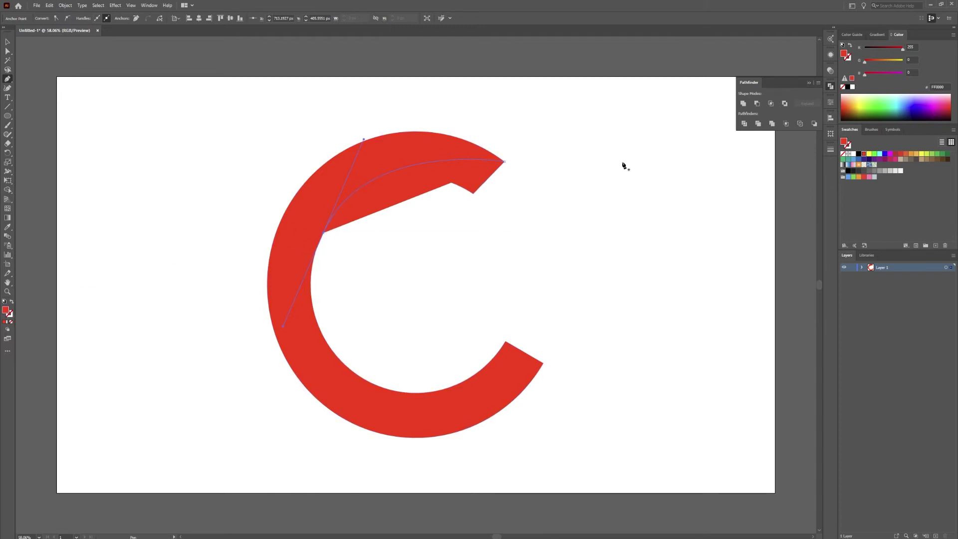
Give the new curve a black stroke and no fill
click(852, 87)
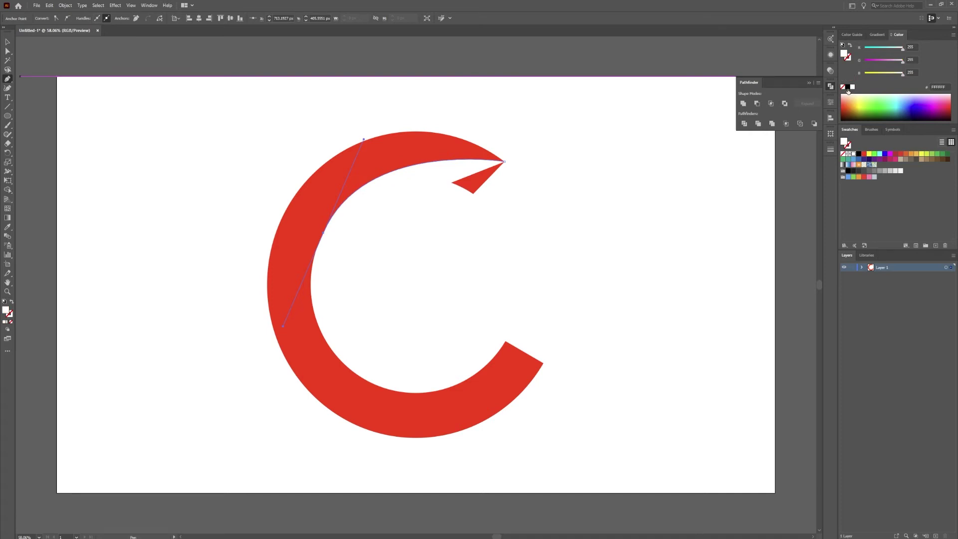
click(848, 88)
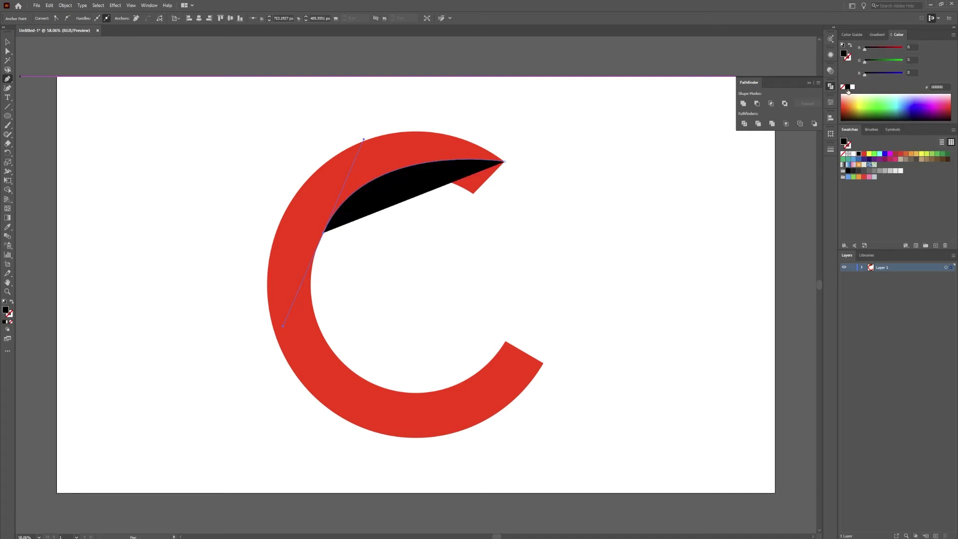
click(12, 303)
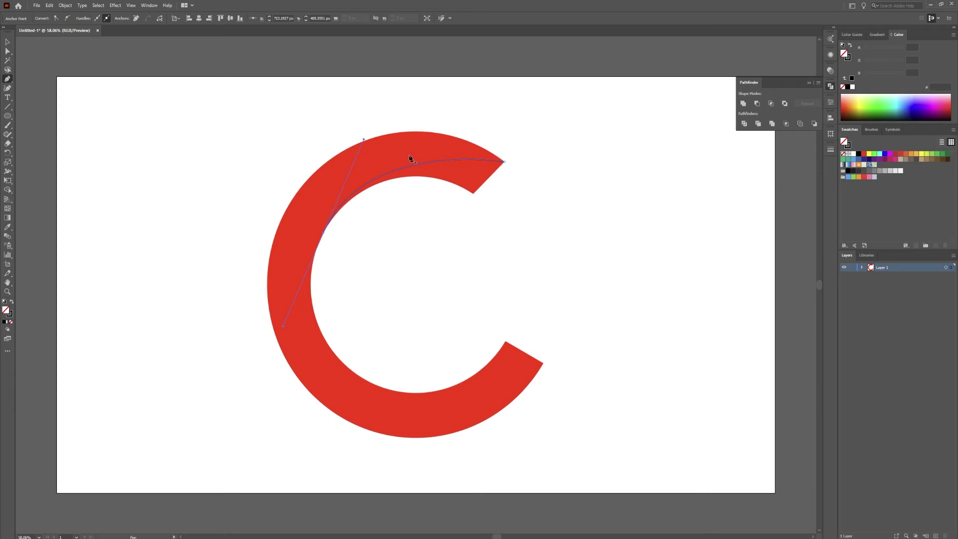
Draw three more curved dividing paths between the C's outer and inner edges, along the left, lower left and lower right
click(333, 158)
drag(343, 364, 437, 447)
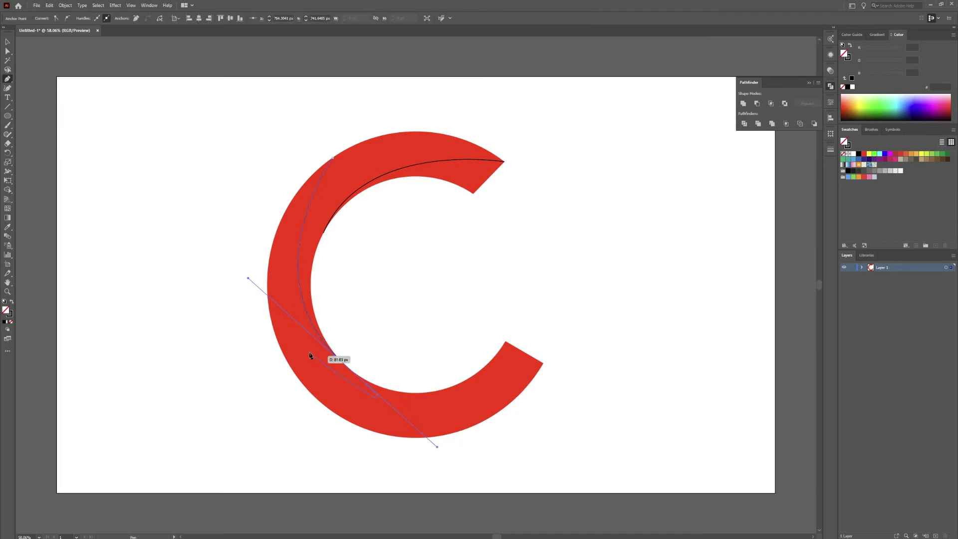
click(272, 322)
drag(430, 392, 542, 363)
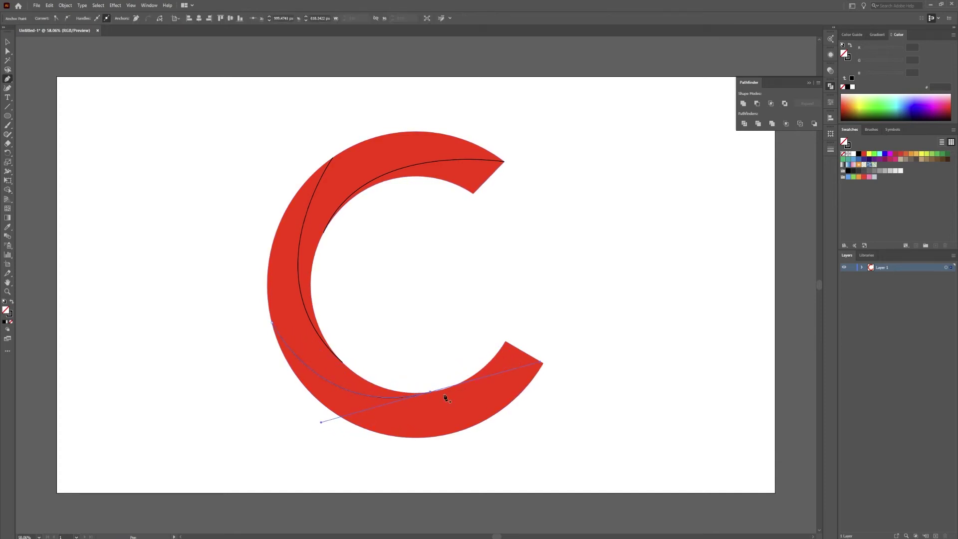
click(507, 342)
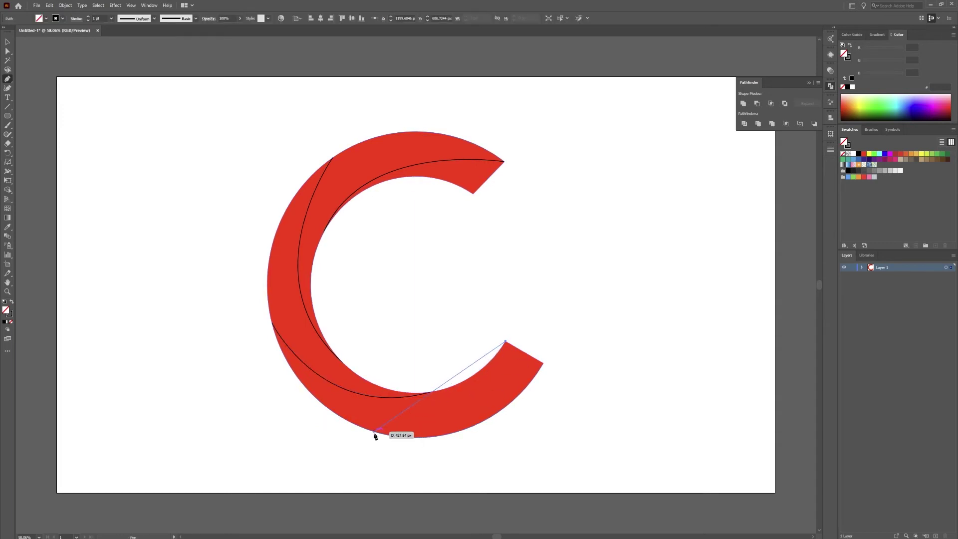
drag(374, 432, 252, 457)
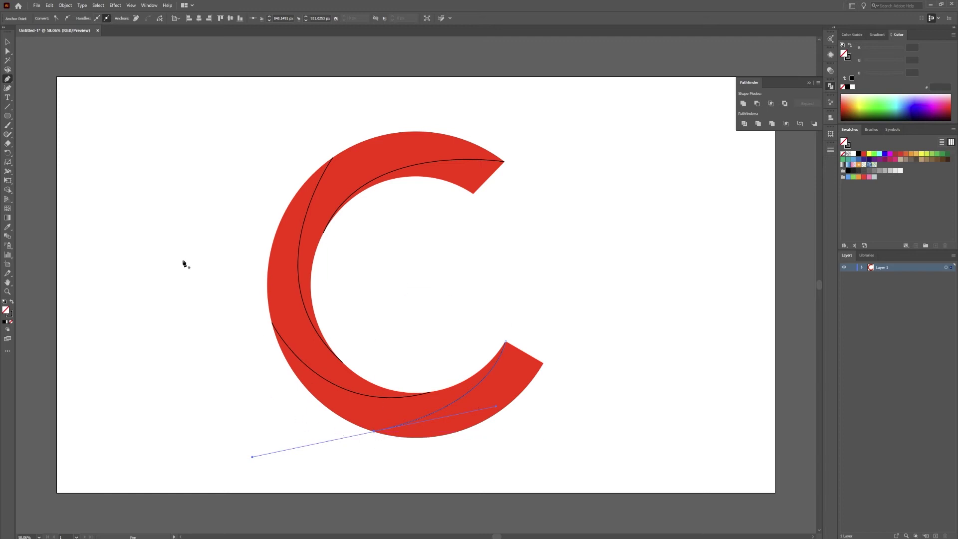
Select all the artwork, split the C along the four curves with Pathfinder Divide and ungroup the pieces
click(8, 43)
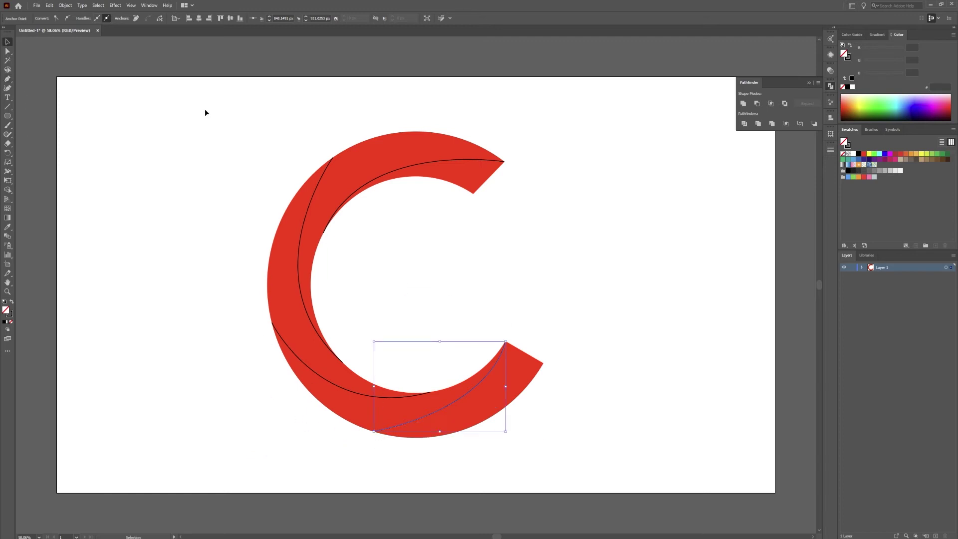
drag(619, 112, 162, 480)
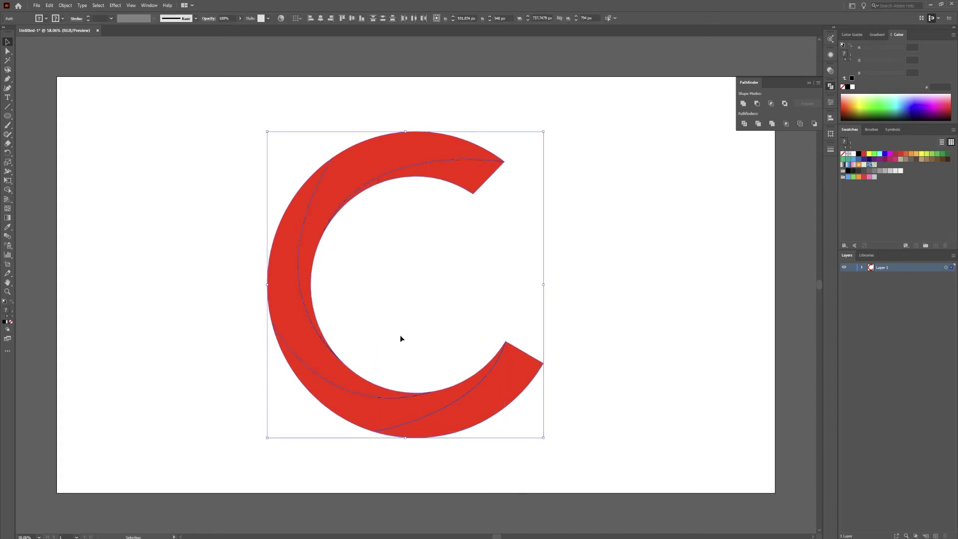
click(746, 124)
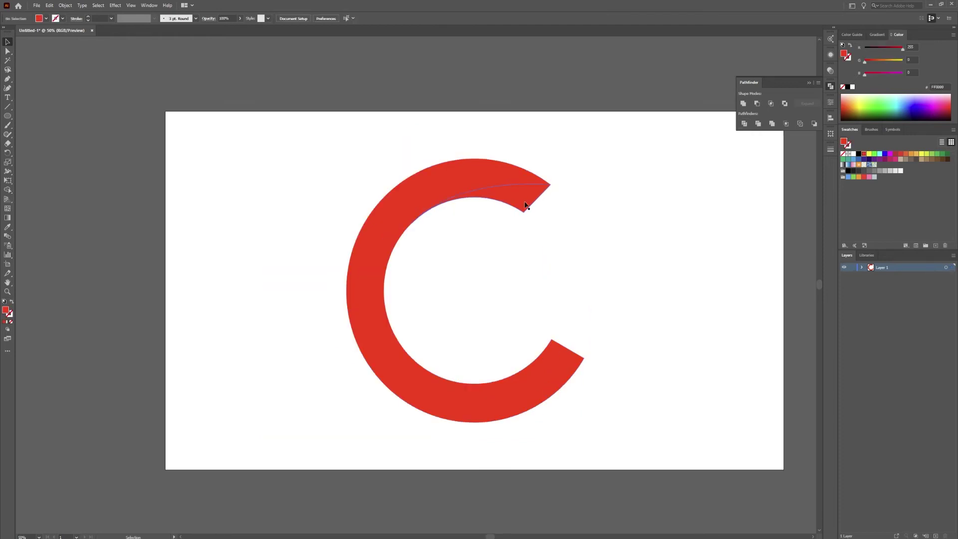
Recolor the C's pieces from the top counterclockwise in yellow, green, cyan and magenta, keeping the upper tip red
click(524, 201)
click(474, 163)
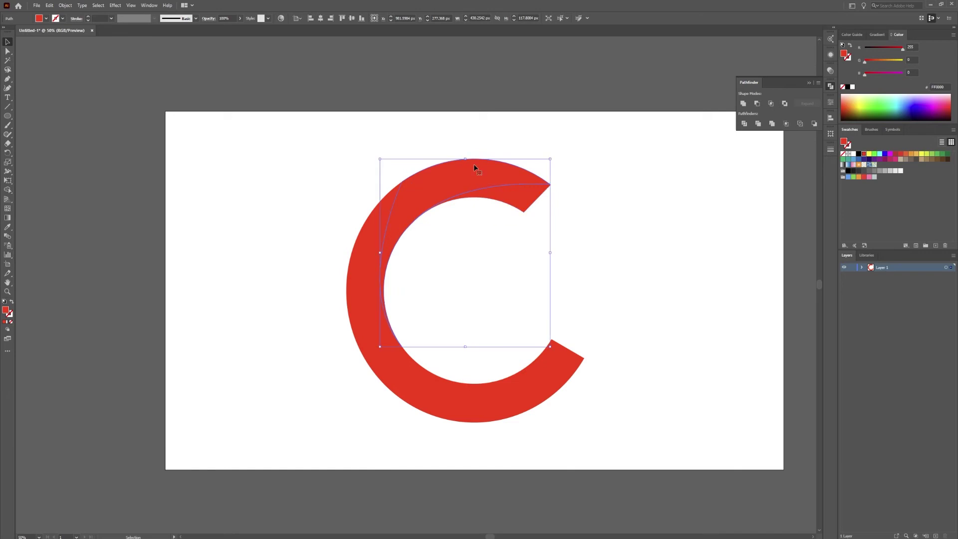
click(869, 154)
click(360, 287)
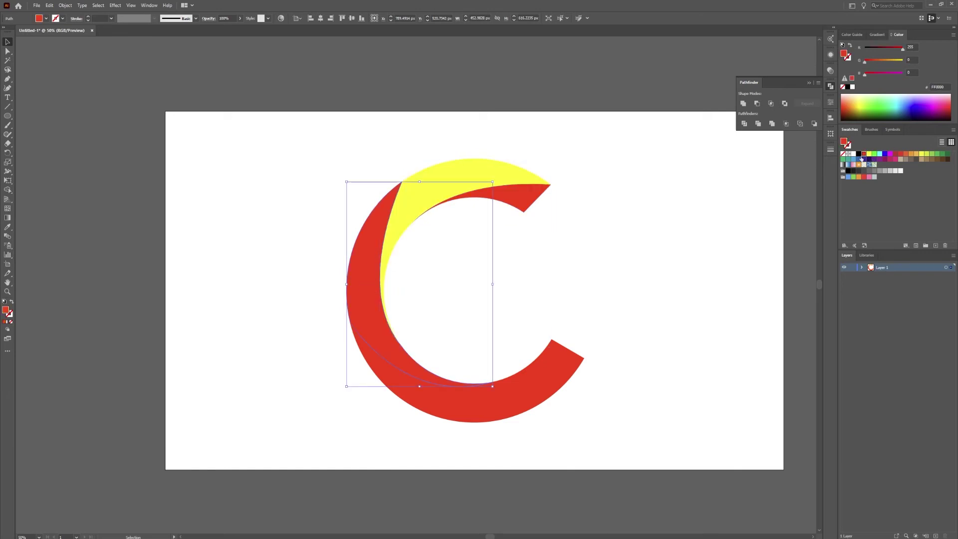
click(874, 154)
click(443, 399)
click(880, 155)
click(566, 386)
click(892, 154)
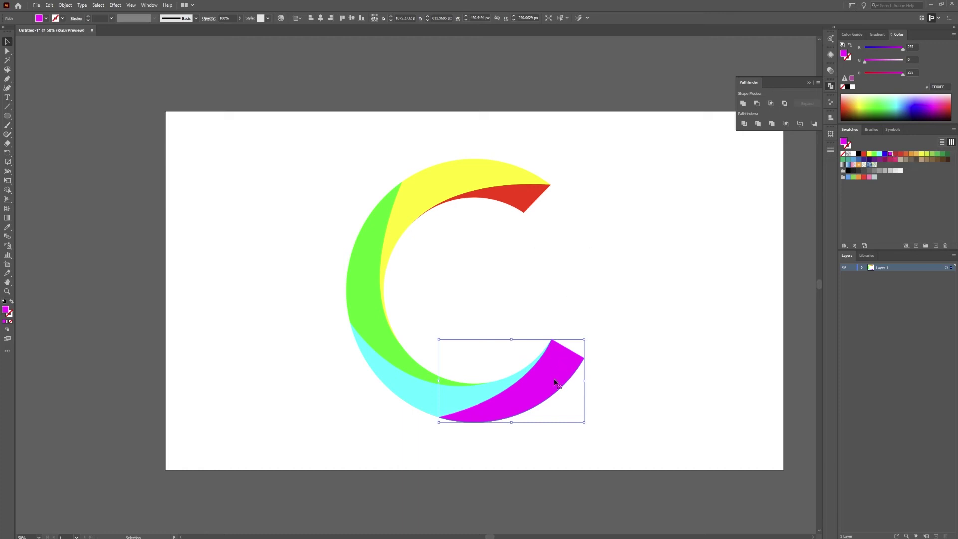
Paste a copy of the magenta piece in front of it and fill the copy with the white-to-black linear gradient
key(a)
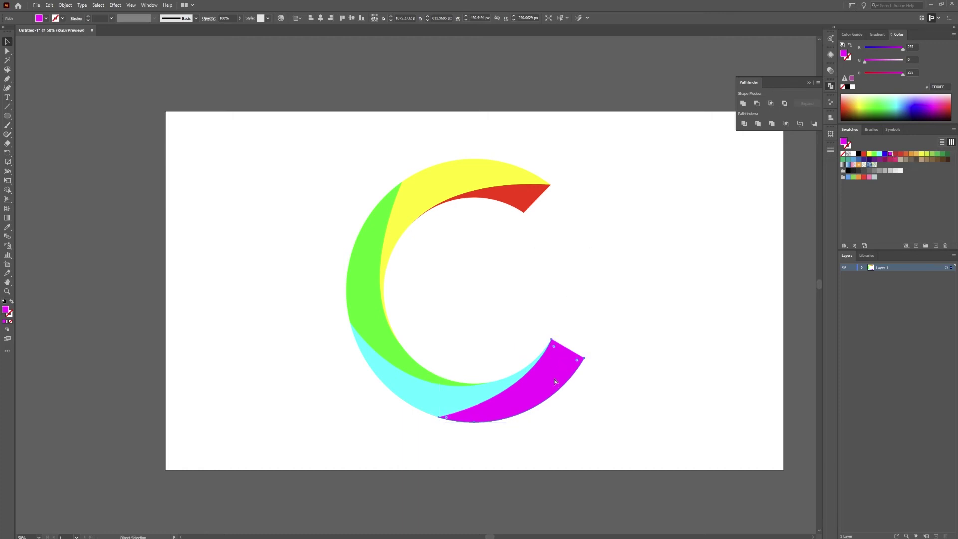
key(v)
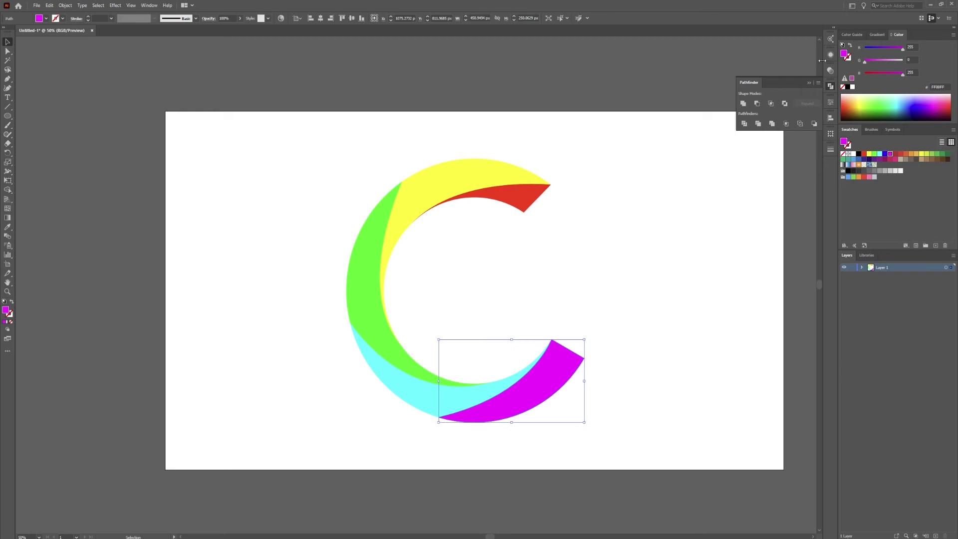
click(879, 34)
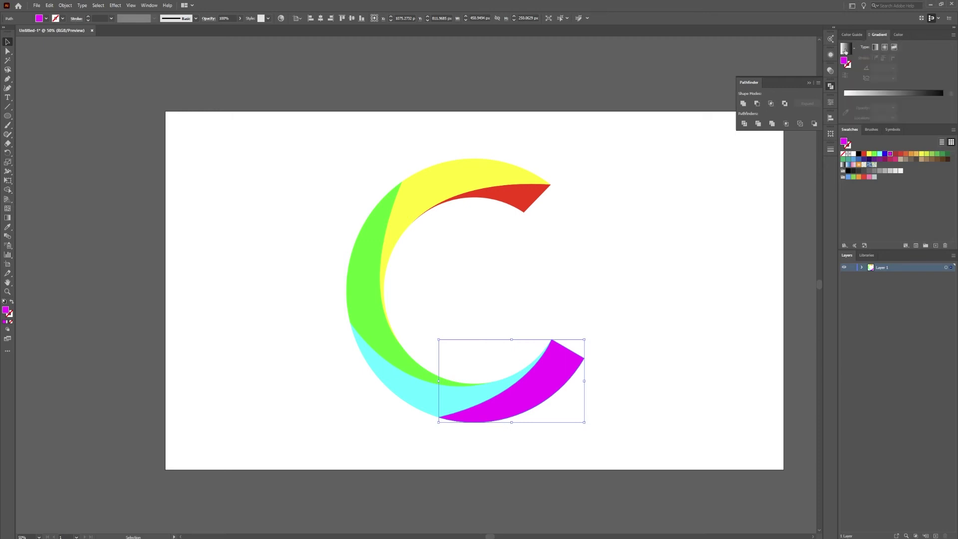
click(845, 50)
Set the white stop of the magenta overlay's gradient to 0% opacity and reverse the gradient
click(845, 108)
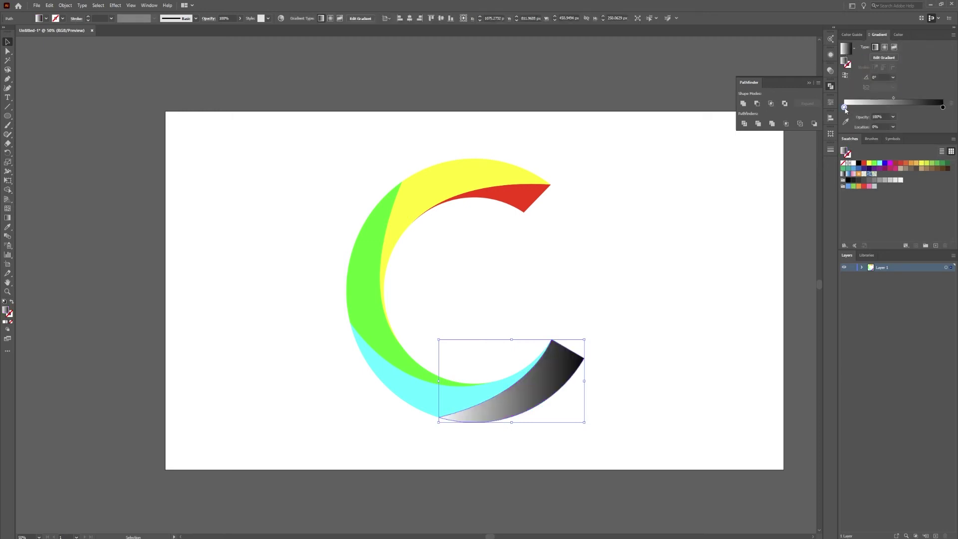
click(893, 117)
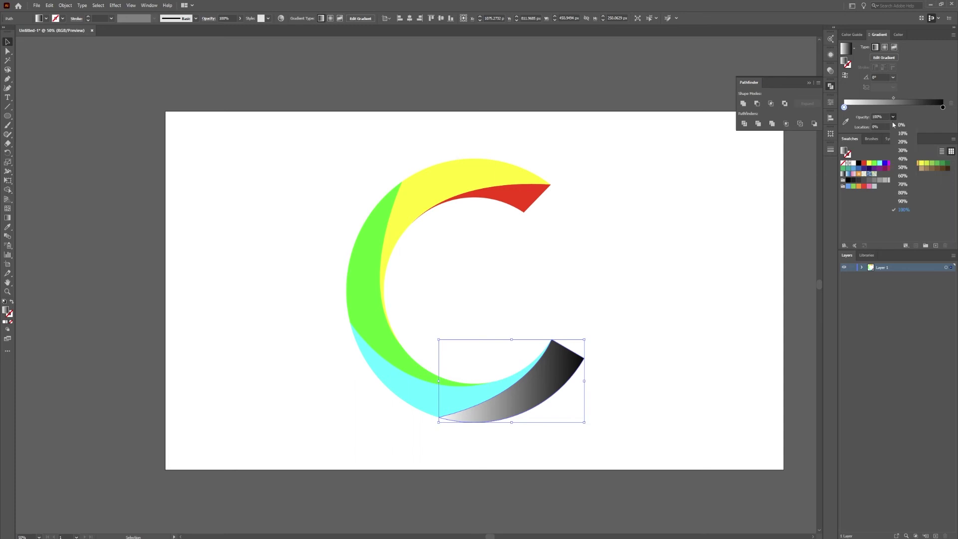
click(901, 126)
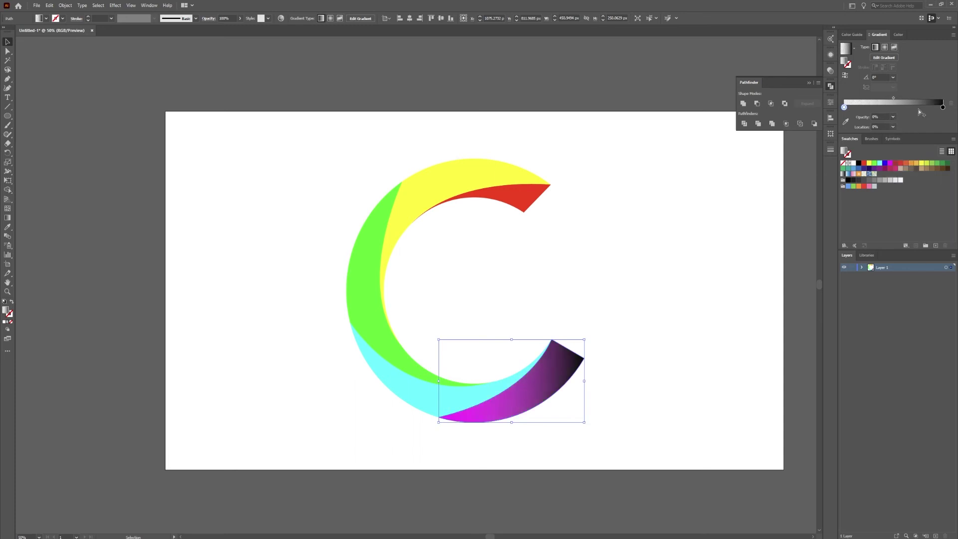
click(846, 75)
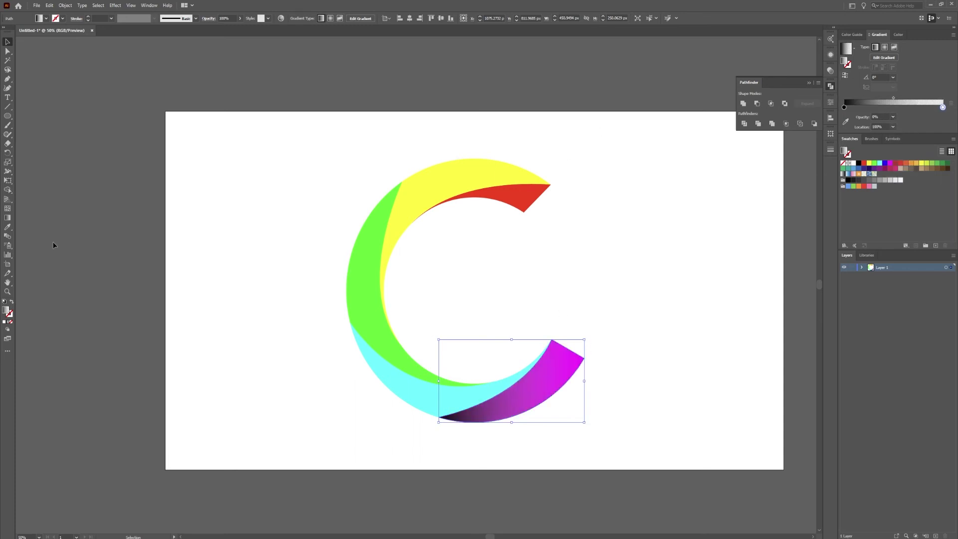
Redraw the magenta overlay's gradient diagonally so the black fades from its lower-left tip toward its upper-right end
key(g)
mouse_move(625, 396)
mouse_down()
mouse_move(552, 384)
mouse_move(418, 391)
mouse_move(404, 368)
mouse_up()
mouse_move(404, 419)
mouse_down()
mouse_move(588, 380)
mouse_move(587, 360)
mouse_up()
mouse_move(403, 412)
mouse_down()
mouse_move(567, 394)
mouse_move(558, 371)
mouse_up()
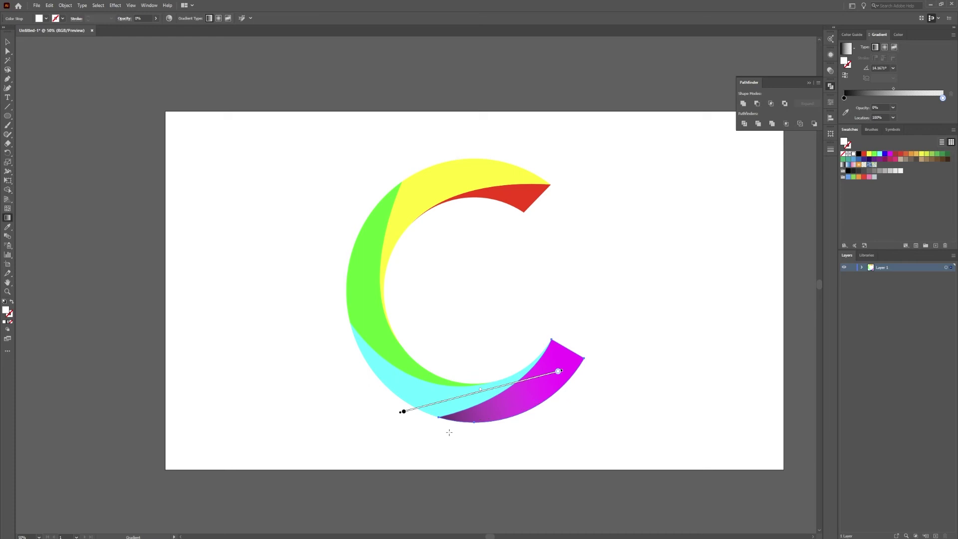
Paste a copy of the cyan piece in front and fill it with the same black-to-transparent gradient
key(v)
click(419, 398)
key(a)
key(v)
key(ctrl)
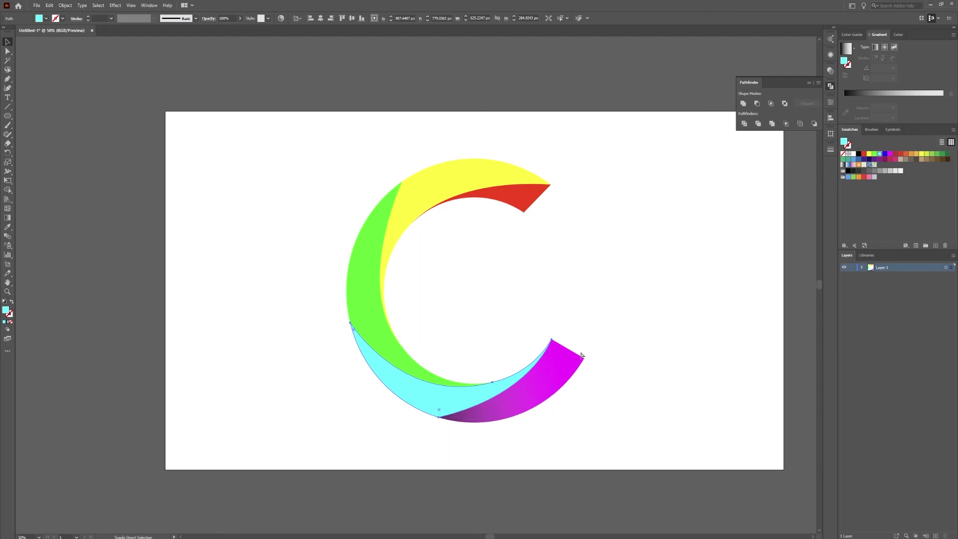
click(844, 48)
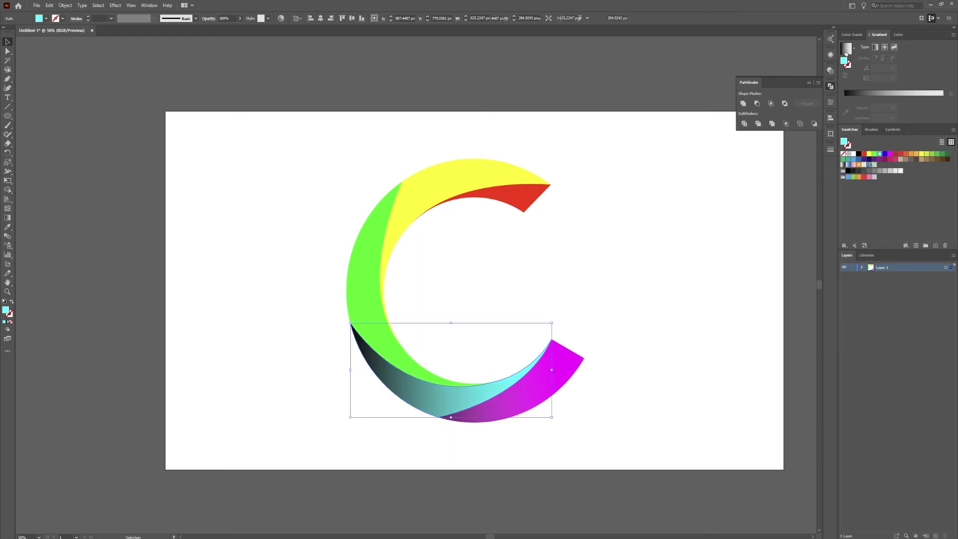
Overlay the green, yellow and red pieces with in-place copies filled with the black-to-transparent gradient
click(368, 280)
key(a)
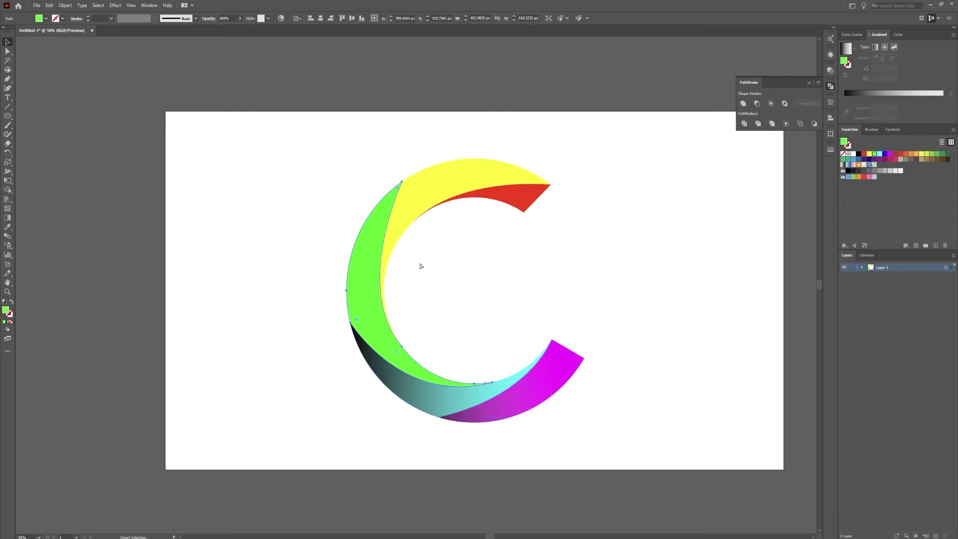
click(846, 49)
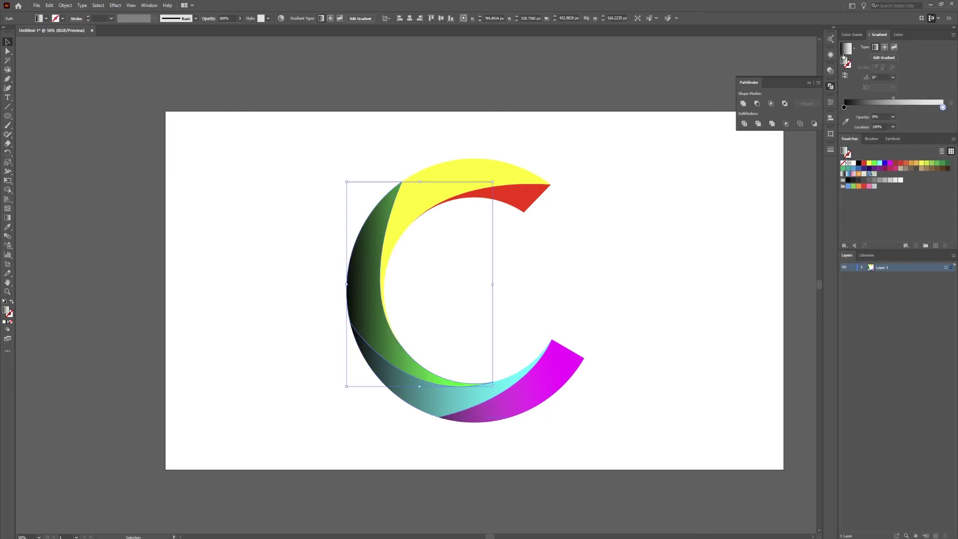
click(487, 173)
key(a)
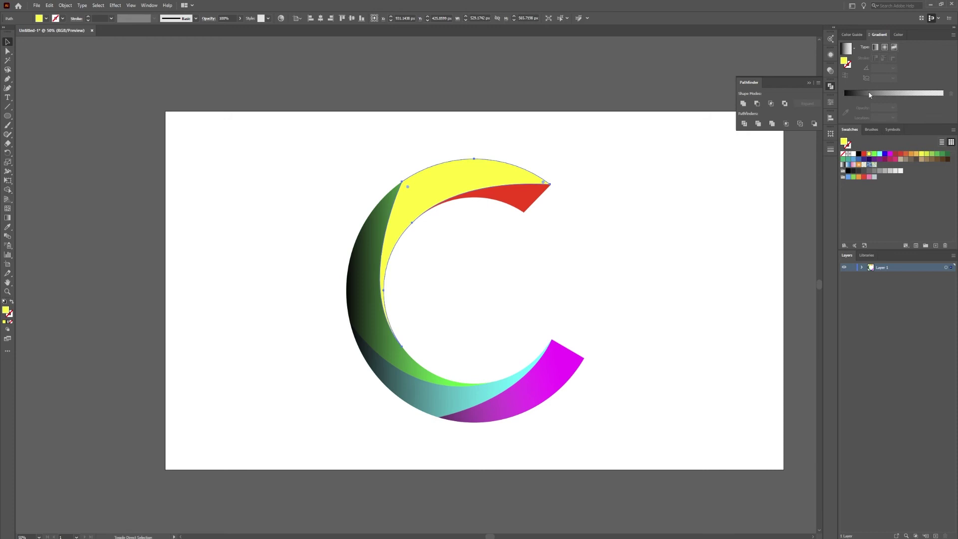
click(871, 95)
click(539, 192)
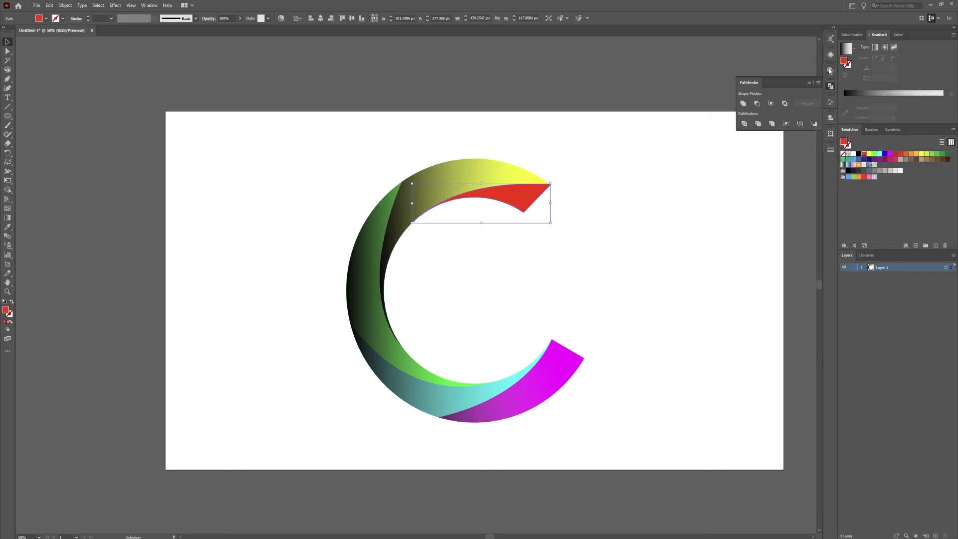
click(846, 49)
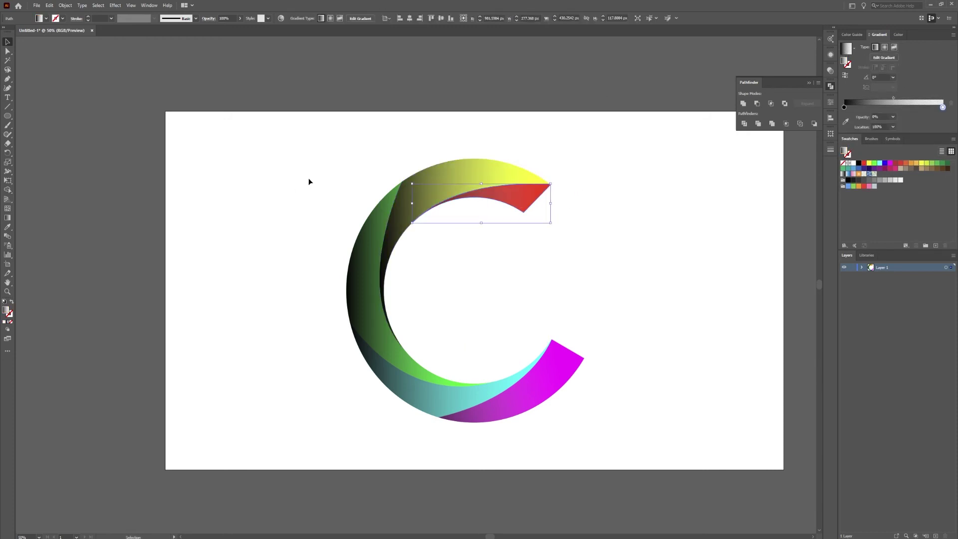
Redraw the red overlay's gradient from left to right and the yellow overlay's gradient diagonally from lower left to upper right
click(8, 217)
mouse_move(363, 177)
mouse_down()
mouse_move(561, 187)
mouse_move(547, 188)
mouse_up()
key(v)
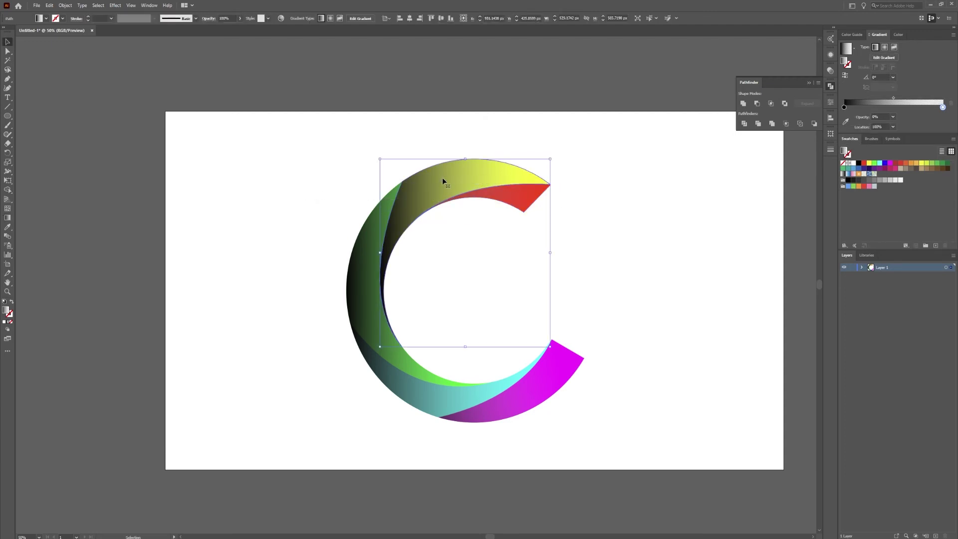
key(g)
mouse_move(306, 328)
mouse_down()
mouse_move(402, 175)
mouse_move(459, 110)
mouse_up()
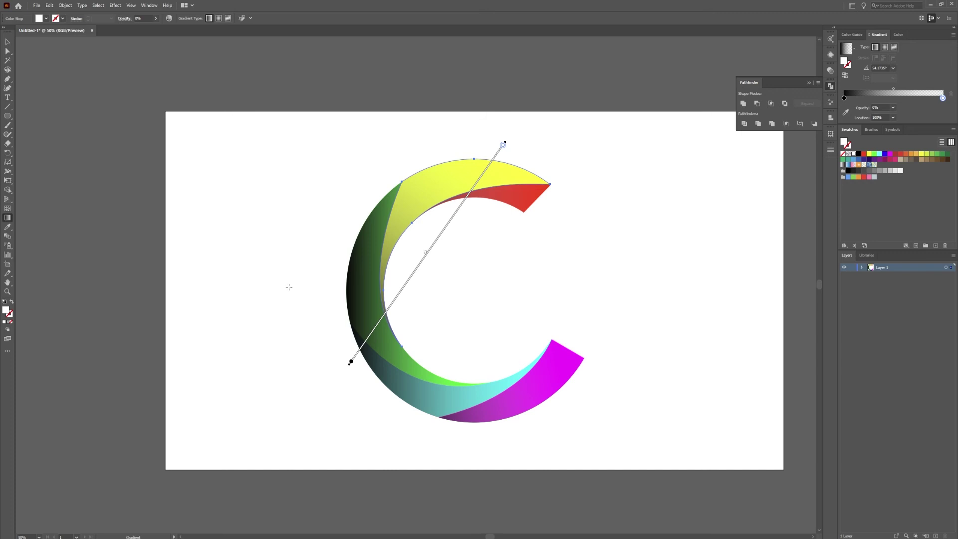
Try several gradient directions on the green overlay, ending with the shade on its lower-right tail
key(v)
click(363, 292)
key(g)
mouse_move(326, 318)
mouse_down()
mouse_move(503, 431)
mouse_move(329, 310)
mouse_up()
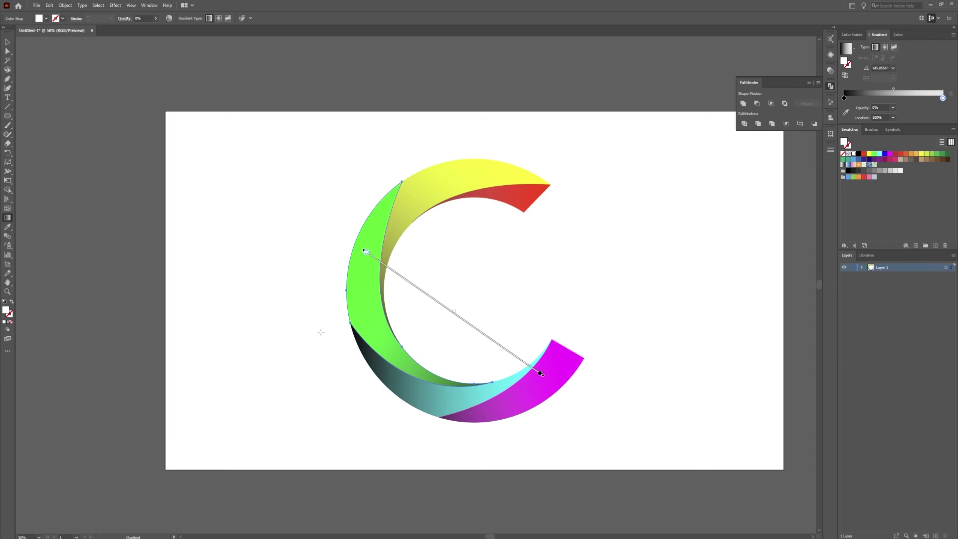
drag(316, 256, 353, 277)
drag(380, 157, 372, 267)
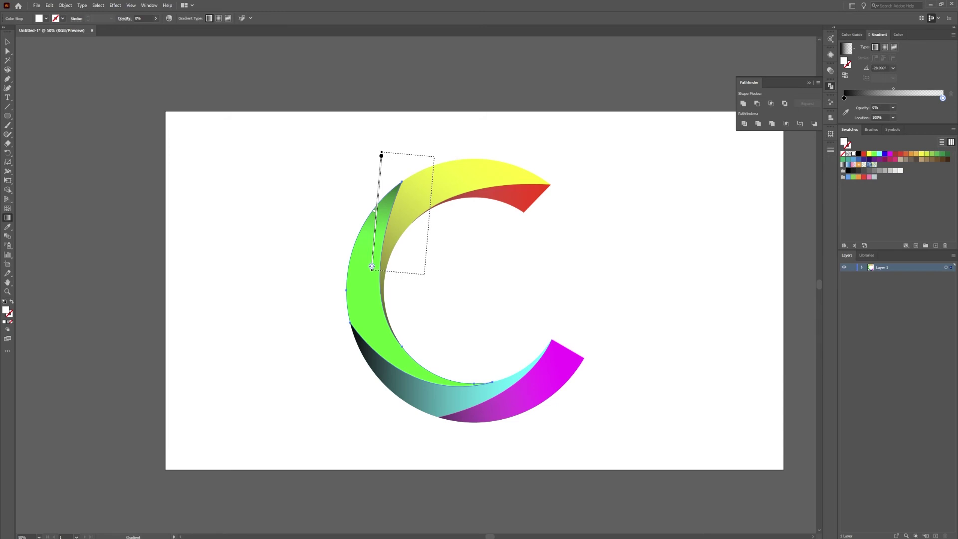
drag(372, 267, 372, 266)
mouse_move(510, 363)
mouse_down()
mouse_move(393, 373)
mouse_move(503, 350)
mouse_move(438, 383)
mouse_move(457, 353)
mouse_up()
drag(582, 373, 343, 318)
drag(523, 407, 375, 332)
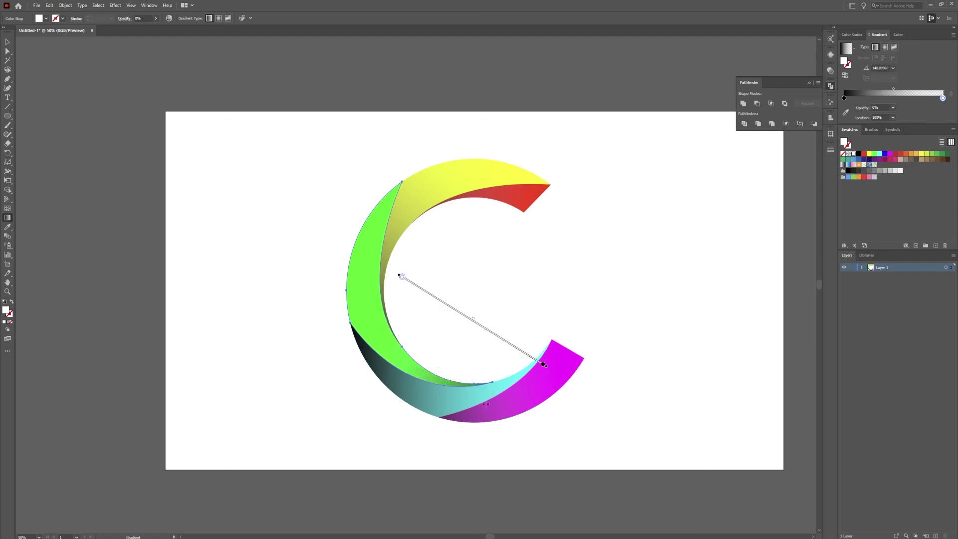
Redraw the cyan overlay's gradient diagonally so the shade fades from its upper-left tip toward the lower right
click(377, 390)
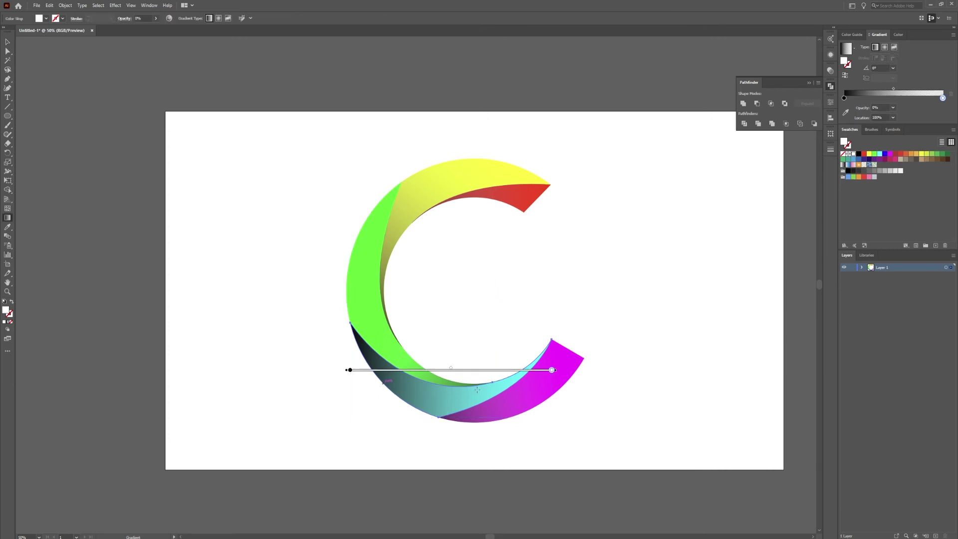
drag(297, 302, 469, 400)
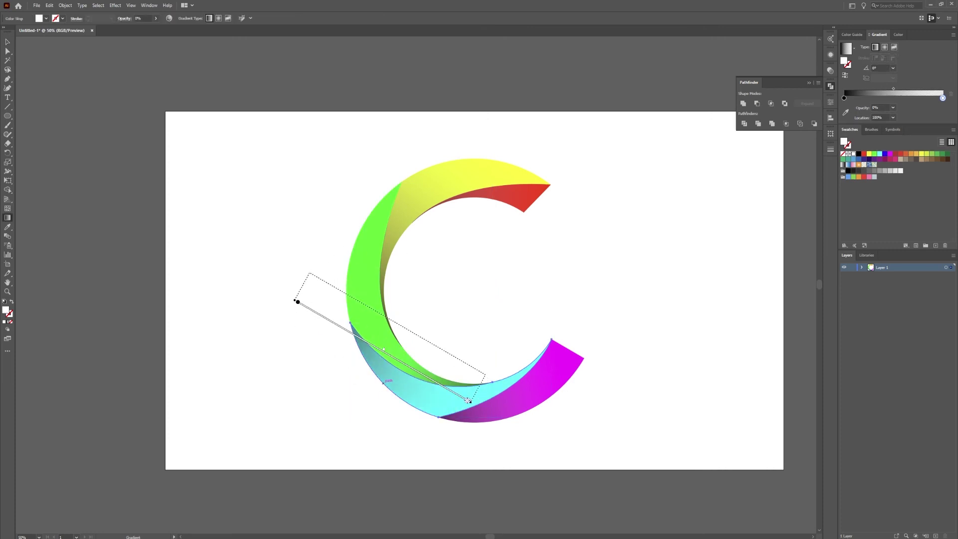
drag(468, 401, 469, 401)
drag(317, 299, 424, 387)
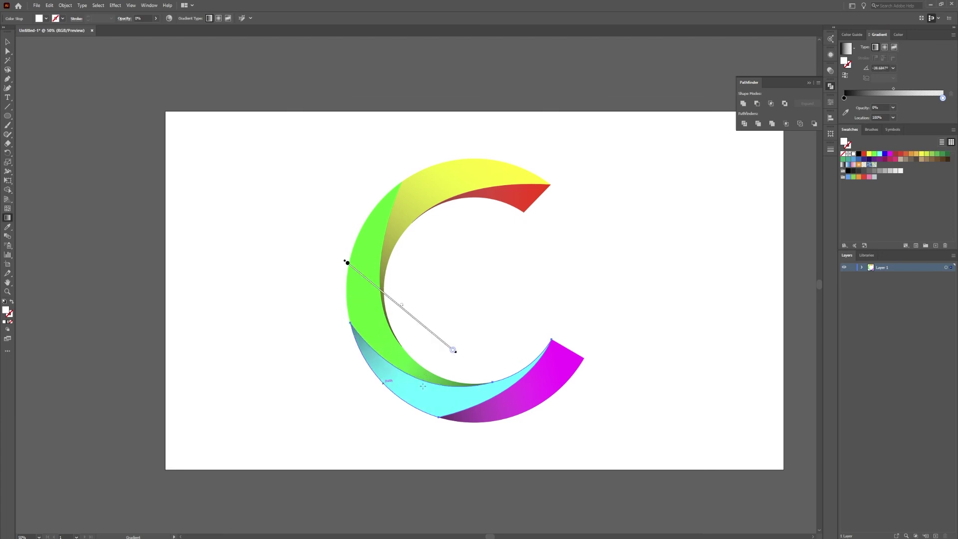
Try the green overlay's gradient with the shade fading down from its upper end, and deselect it
key(v)
click(363, 285)
key(g)
drag(400, 164, 359, 249)
drag(450, 124, 317, 268)
drag(337, 153, 419, 280)
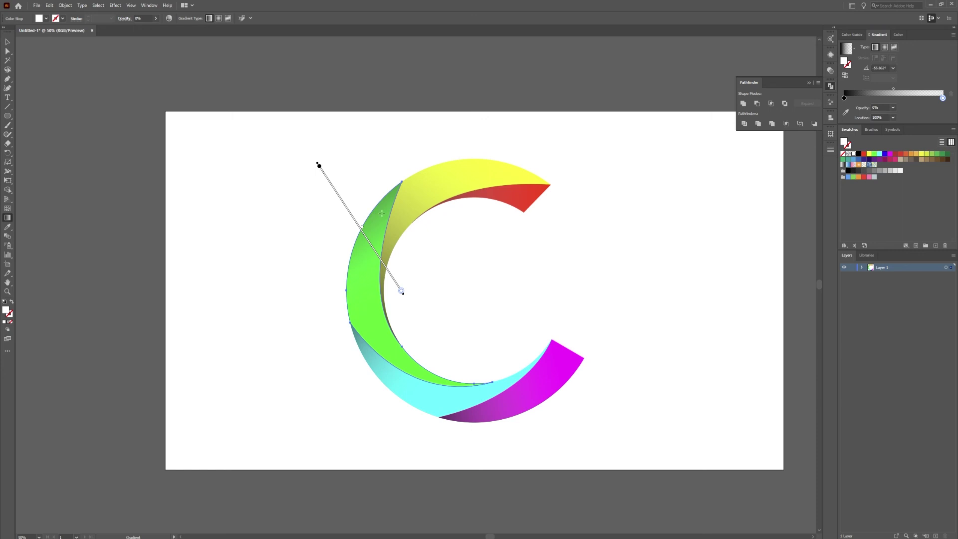
click(8, 42)
click(314, 146)
Move the transparent stop of the green overlay's gradient to about the middle and add a black end stop at 60% opacity
mouse_move(511, 256)
mouse_down()
mouse_move(450, 216)
mouse_move(458, 225)
mouse_up()
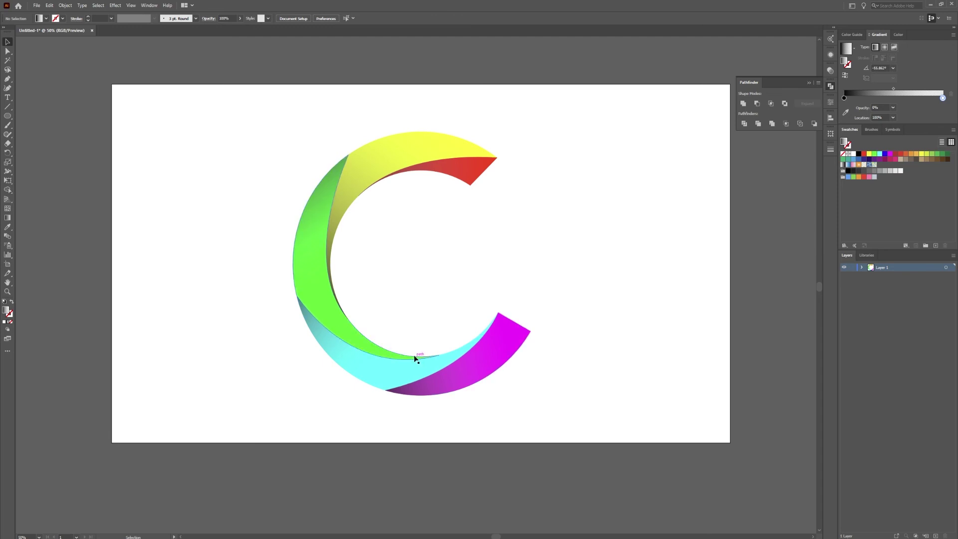
click(318, 236)
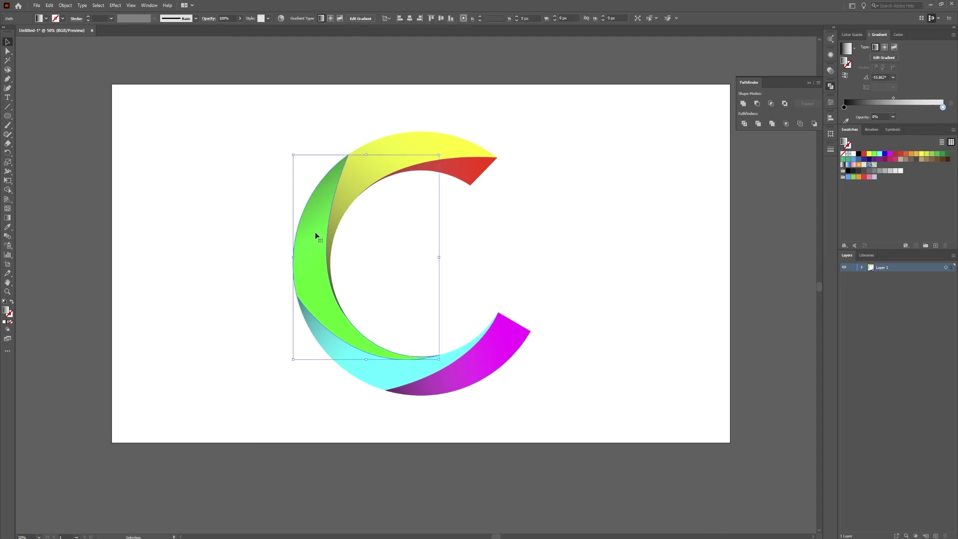
drag(943, 107, 895, 111)
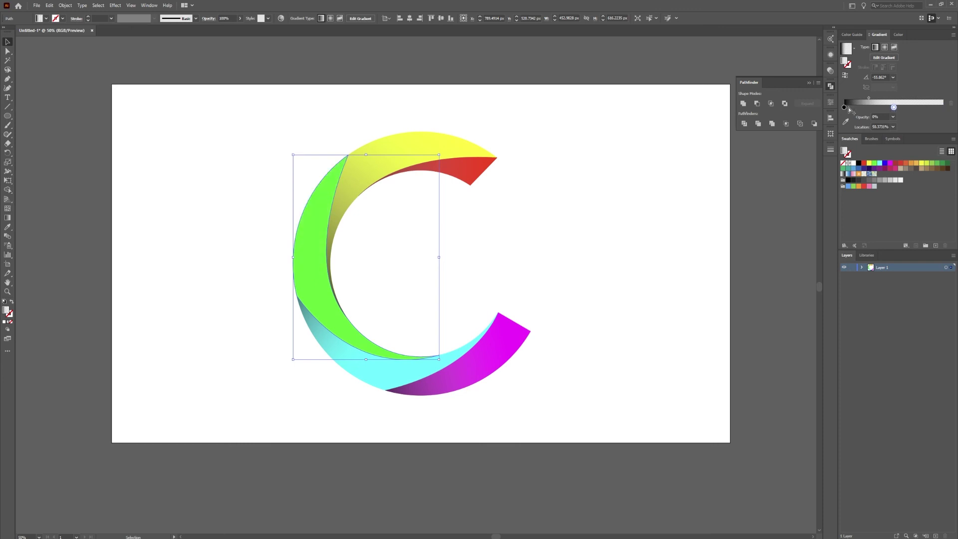
click(943, 107)
click(893, 117)
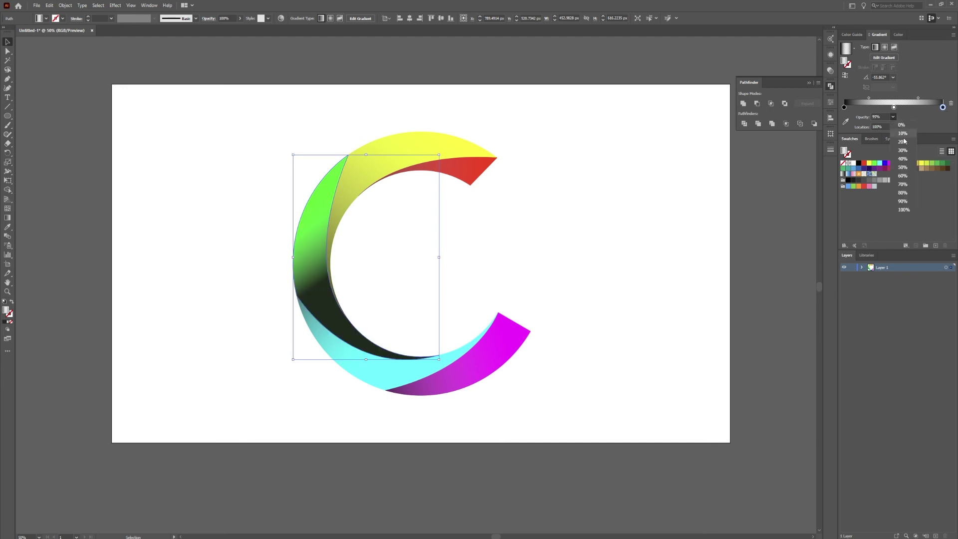
click(904, 175)
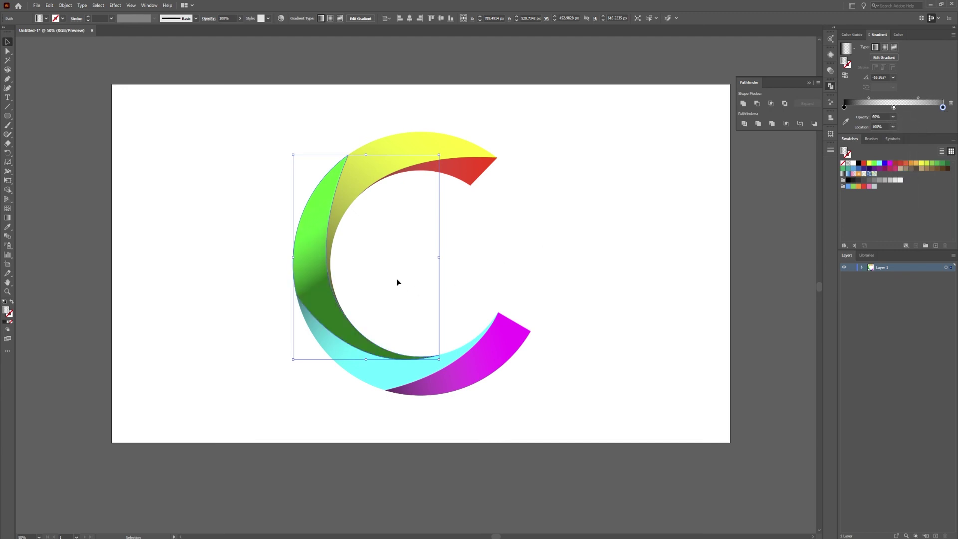
Shift the gradient's second midpoint slightly and redraw the gradient along the green piece from its upper part to its lower-right tail
mouse_move(919, 98)
mouse_down()
mouse_move(930, 102)
mouse_move(922, 102)
mouse_up()
key(g)
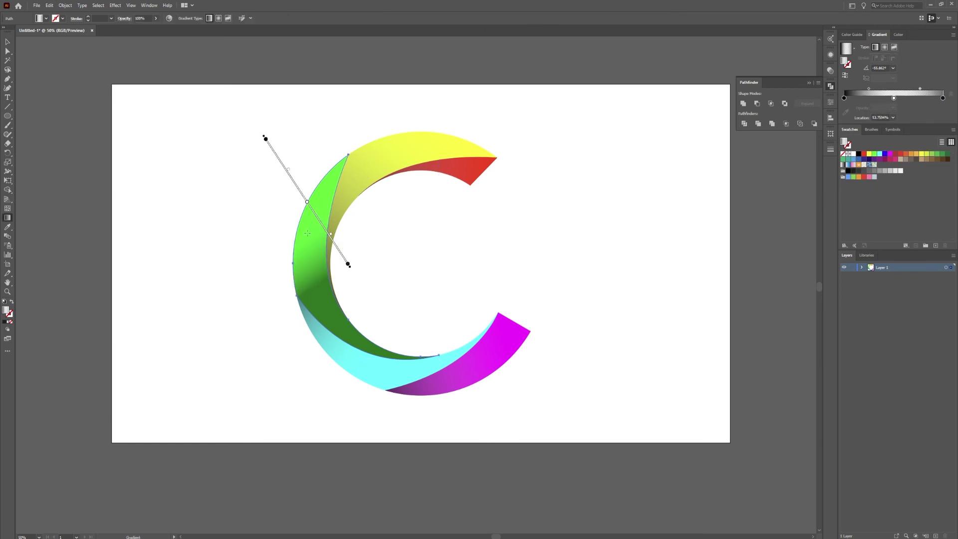
drag(272, 240, 351, 379)
Set the starting black stop of the green overlay's gradient to 30% opacity
click(845, 99)
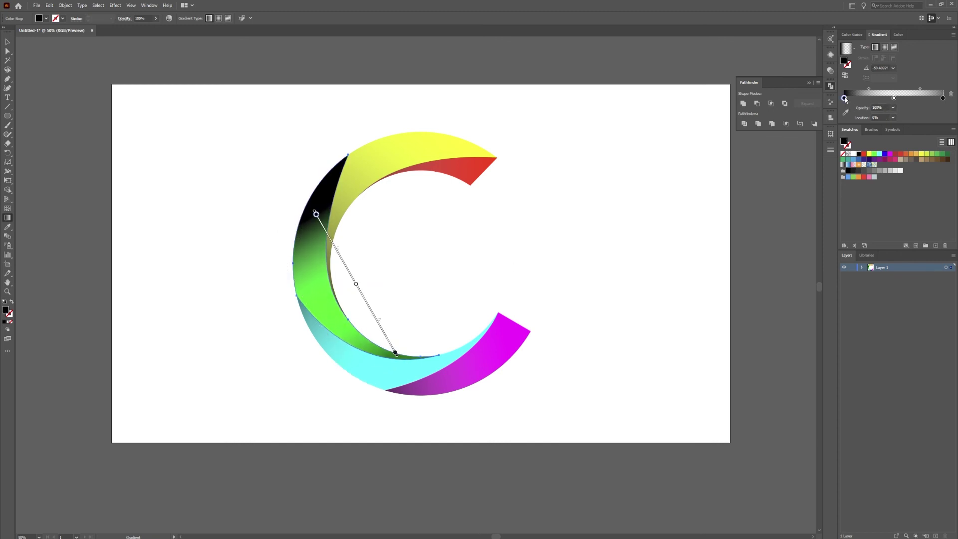
click(894, 107)
click(903, 167)
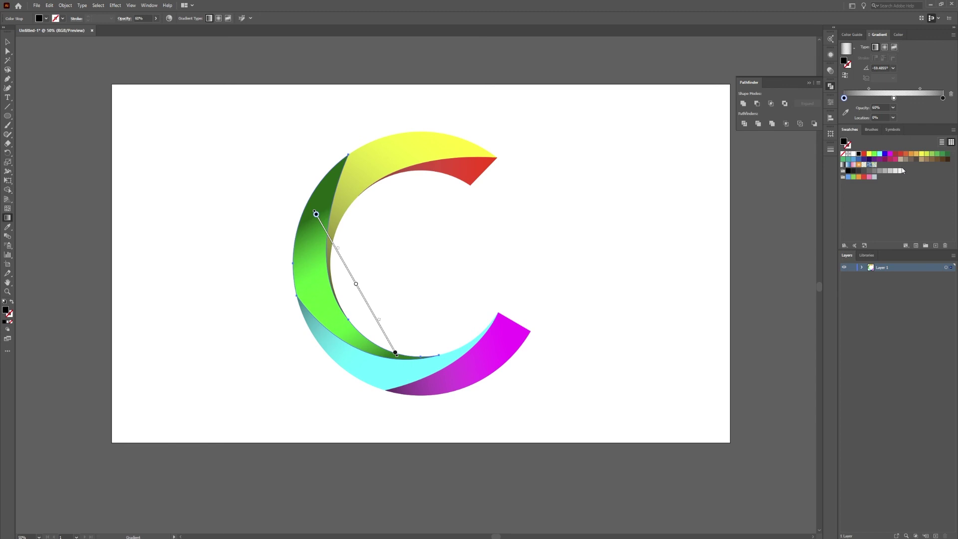
click(893, 108)
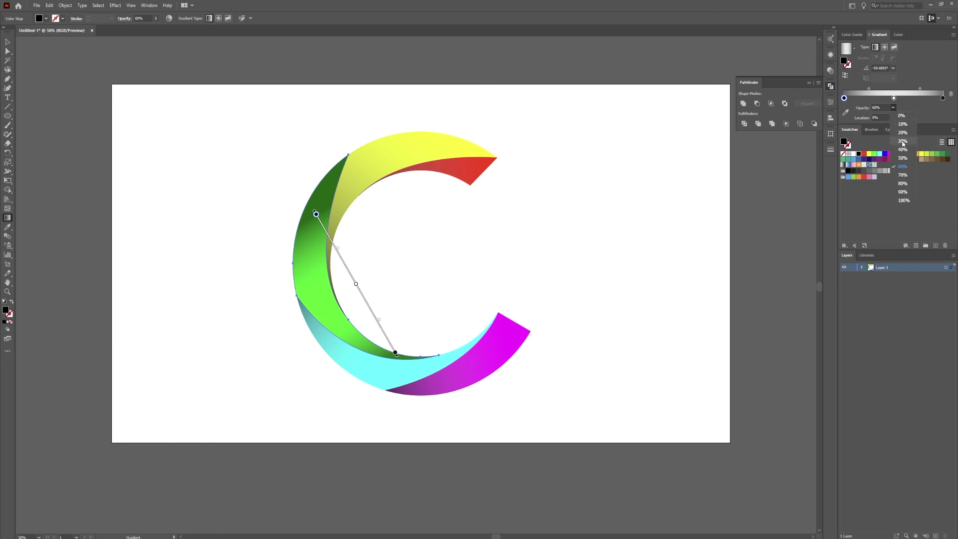
click(903, 141)
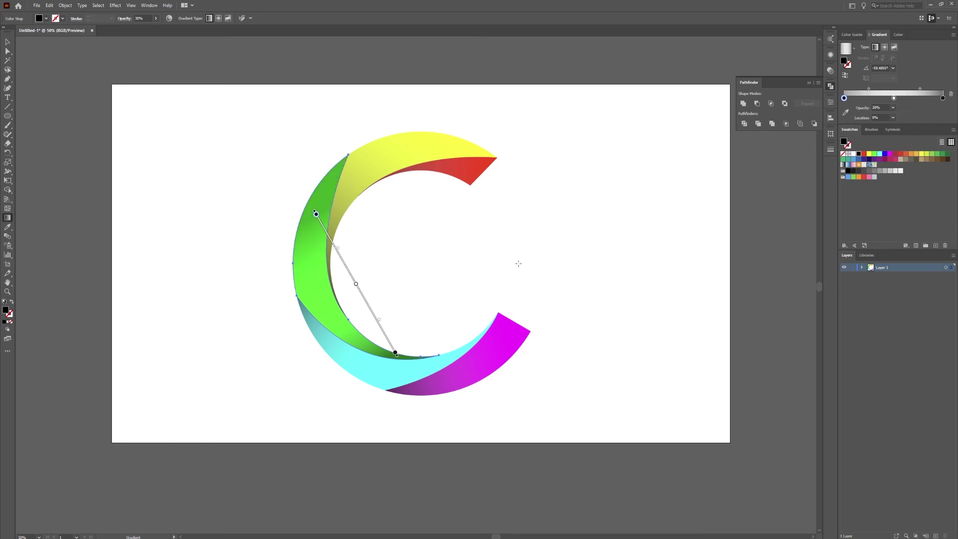
click(8, 42)
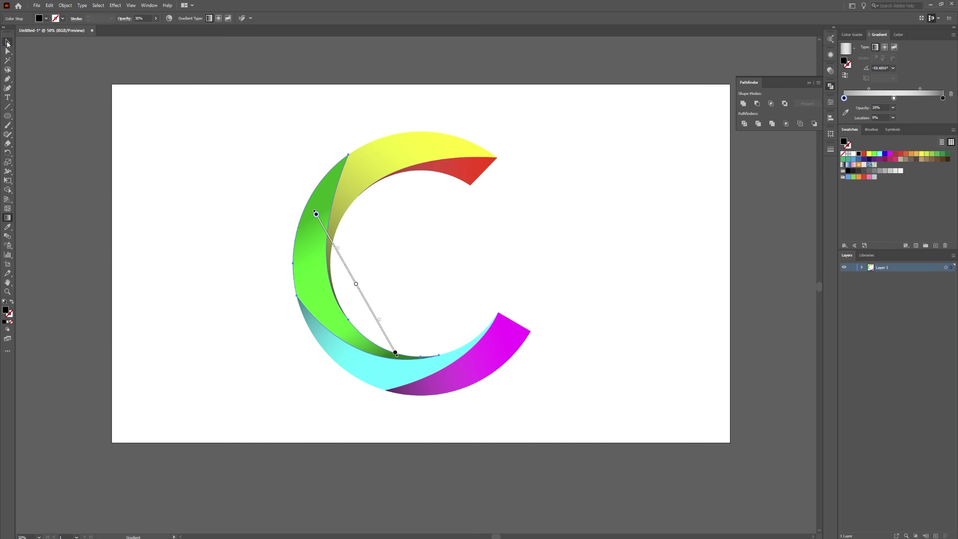
Deselect the green overlay and draw a flat, solid black ellipse, about 700 px wide and 31 px high, beneath the letter C
click(228, 186)
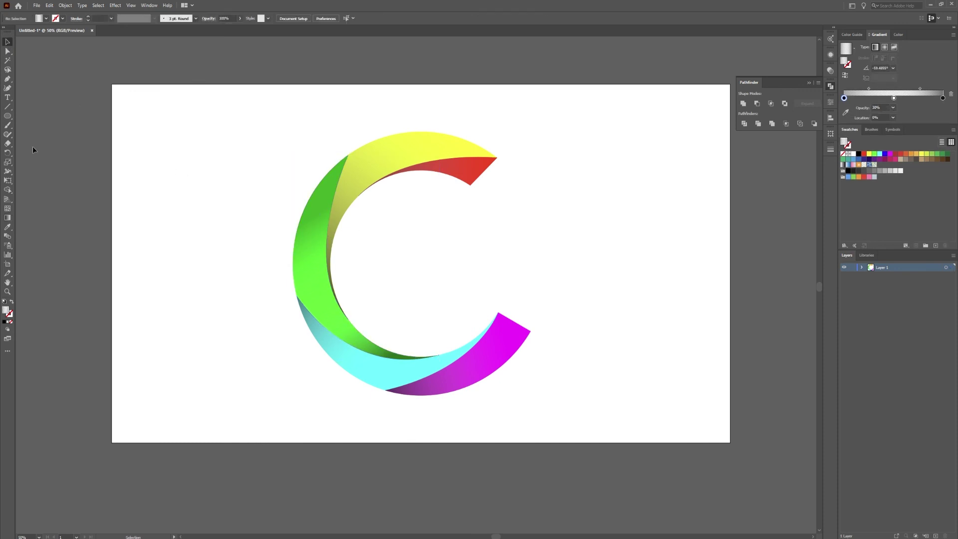
click(7, 116)
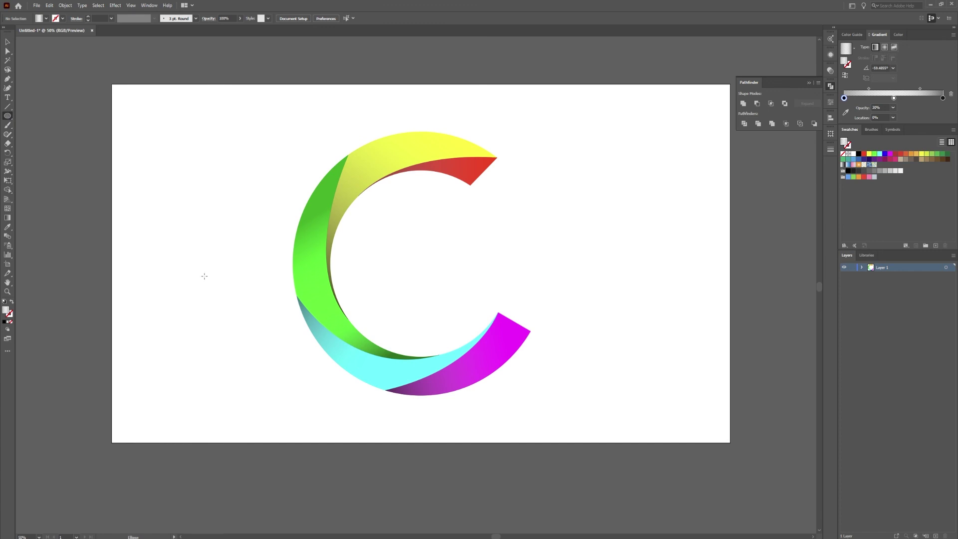
click(4, 323)
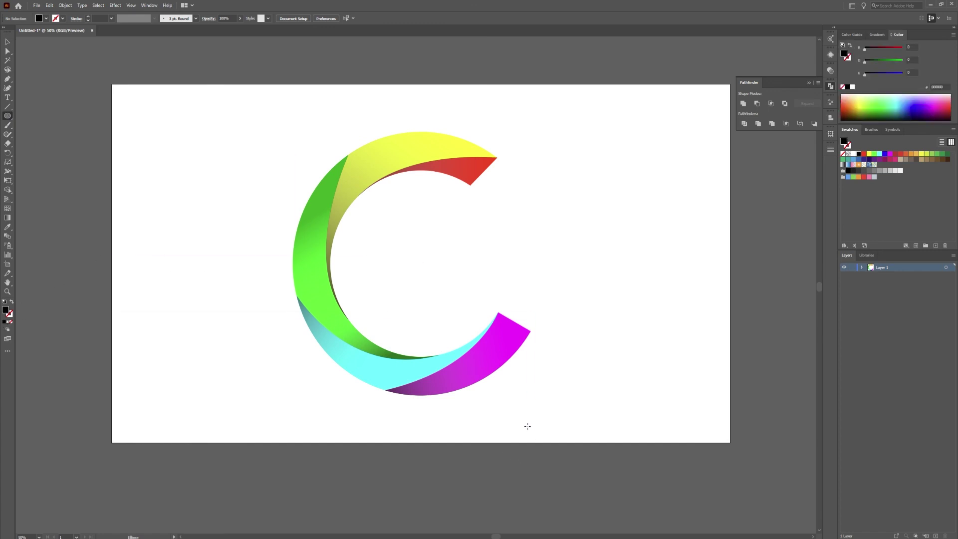
drag(532, 429, 305, 419)
key(v)
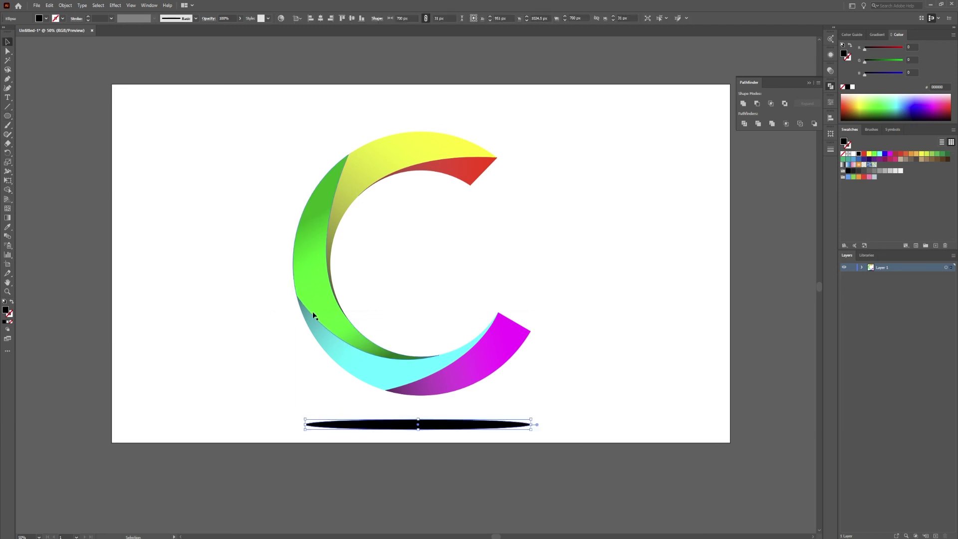
Apply a Gaussian Blur with a radius of about 8.5 pixels to the black ellipse under the C
click(115, 5)
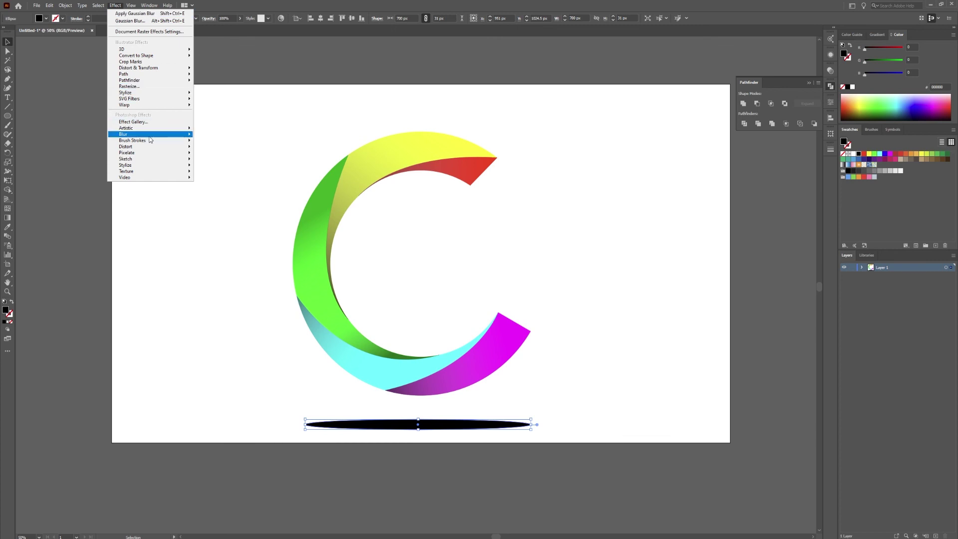
mouse_move(150, 135)
click(212, 137)
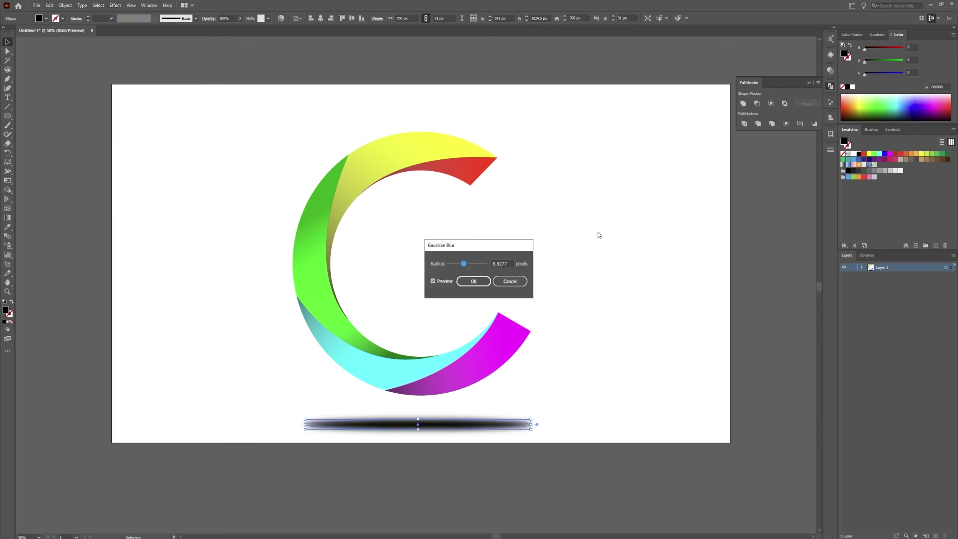
click(474, 281)
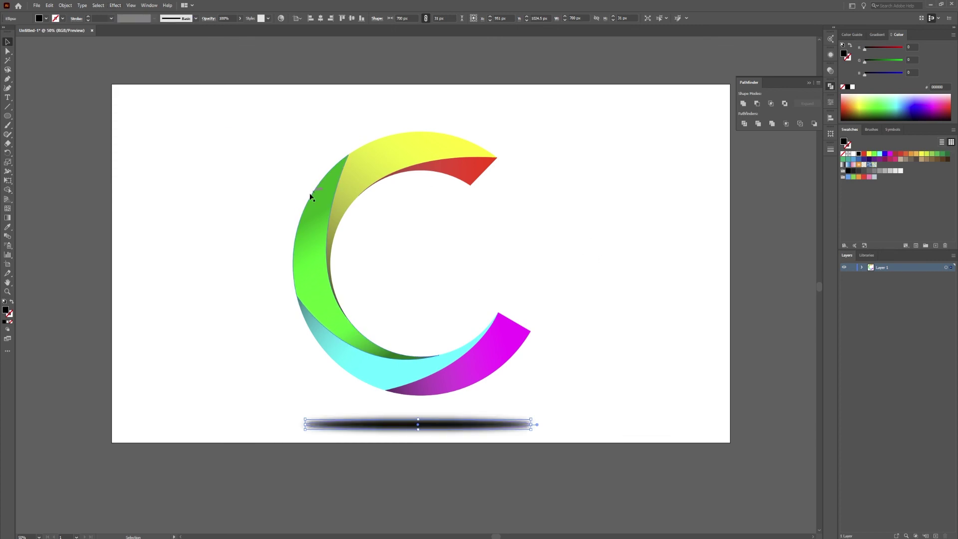
Lower the blurred shadow ellipse's opacity to about 38% and deselect it
click(240, 18)
drag(239, 29, 222, 32)
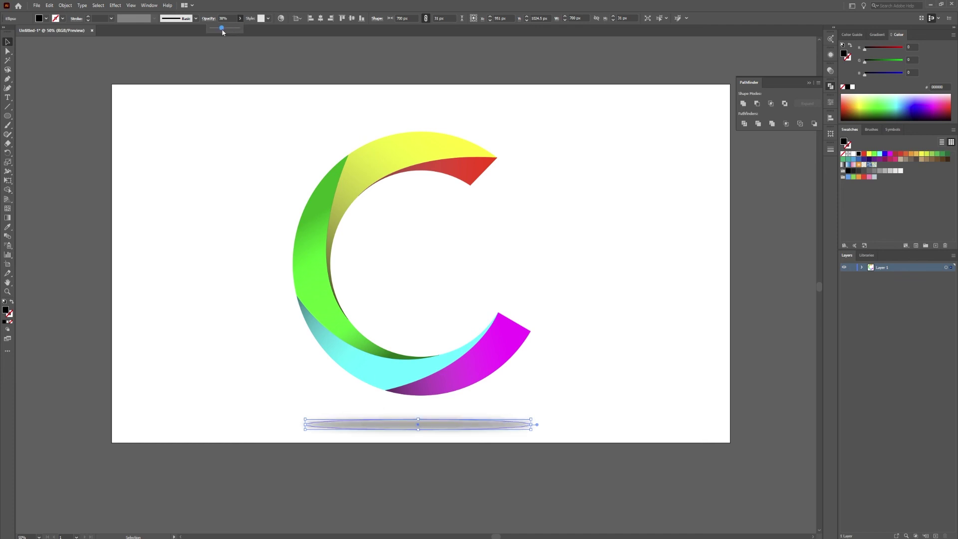
click(260, 244)
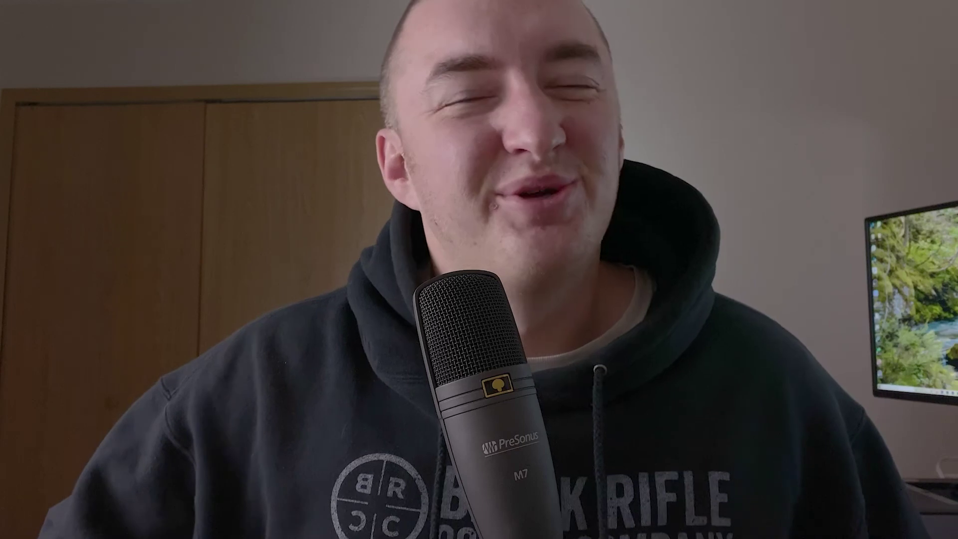